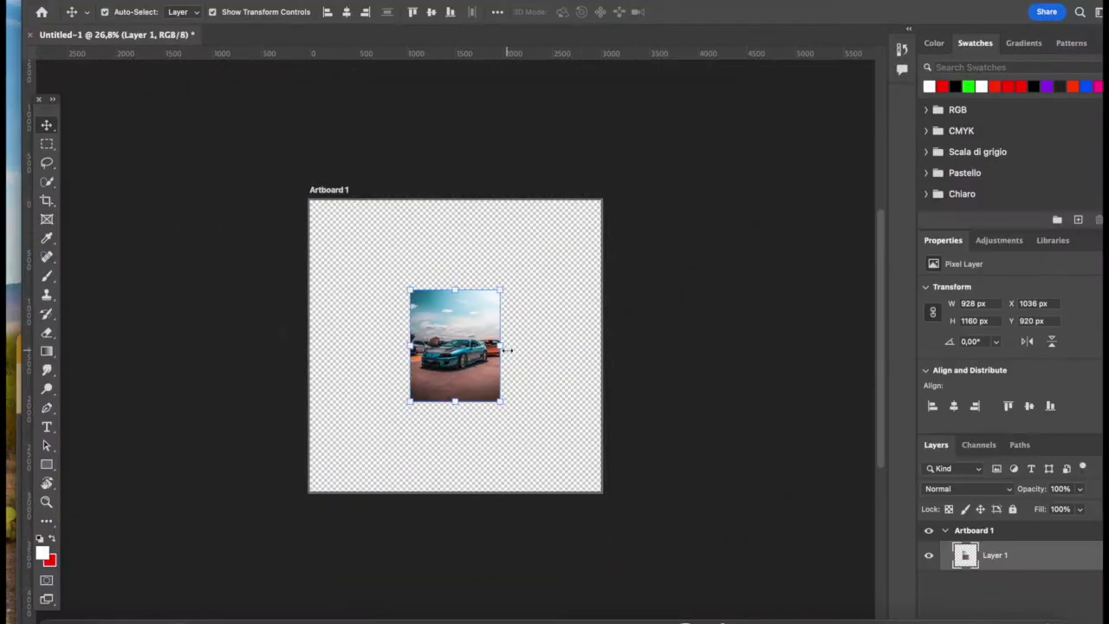
Enlarge the car photo proportionally to about 2472 × 3090 px so it fills the artboard's height
{"action": "left_click_drag", "start_coordinate": [495, 364], "coordinate": [572, 374]}
{"action": "key", "text": "Return"}
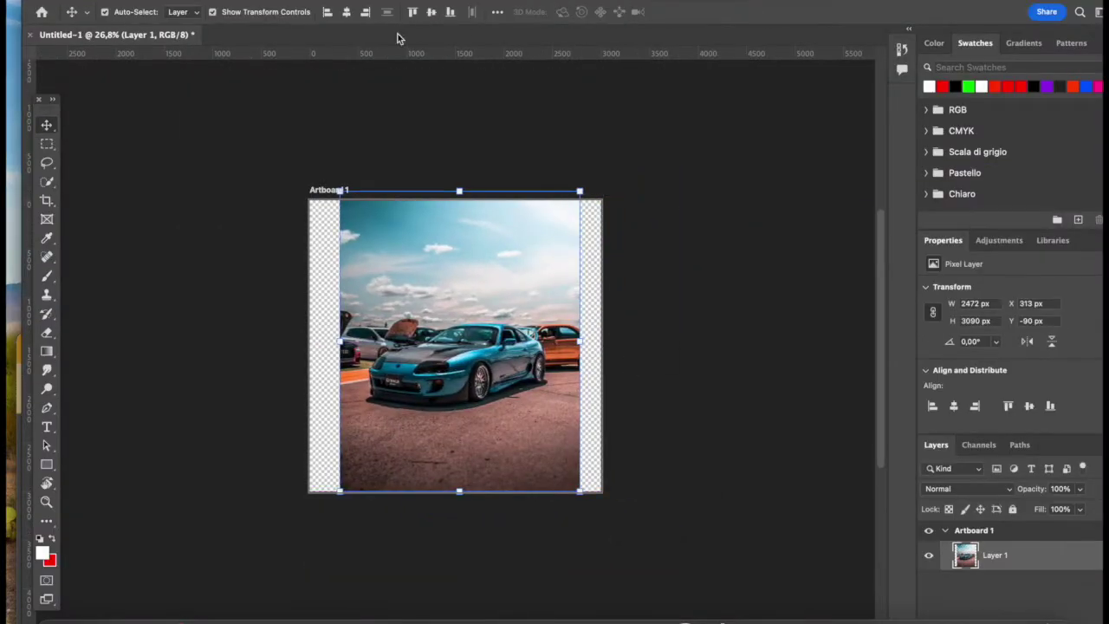
Start a Pen tool path along the lower edge of the blue car's front bumper and up beside the front wheel
{"action": "scroll", "coordinate": [420, 386], "scroll_direction": "up", "scroll_amount": 10}
{"action": "key", "text": "p"}
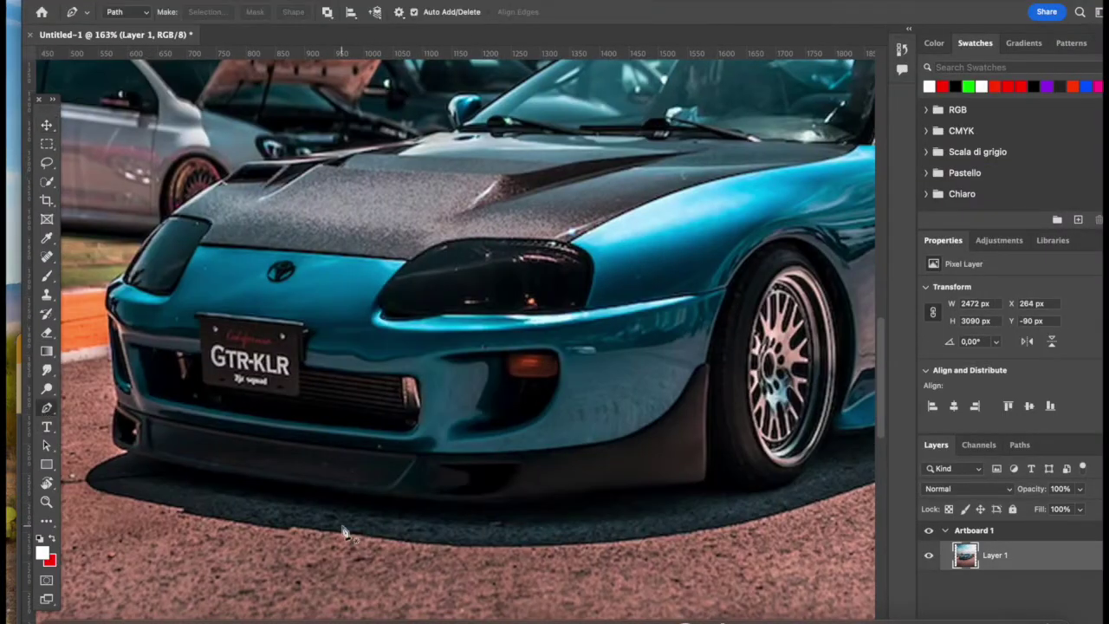
{"action": "scroll", "coordinate": [470, 564], "scroll_direction": "up", "scroll_amount": 3}
{"action": "left_click", "coordinate": [466, 557]}
{"action": "left_click_drag", "start_coordinate": [587, 552], "coordinate": [607, 549]}
{"action": "left_click", "coordinate": [678, 545]}
{"action": "left_click", "coordinate": [784, 534]}
{"action": "left_click_drag", "start_coordinate": [796, 374], "coordinate": [801, 333]}
{"action": "scroll", "coordinate": [801, 347], "scroll_direction": "right", "scroll_amount": 5}
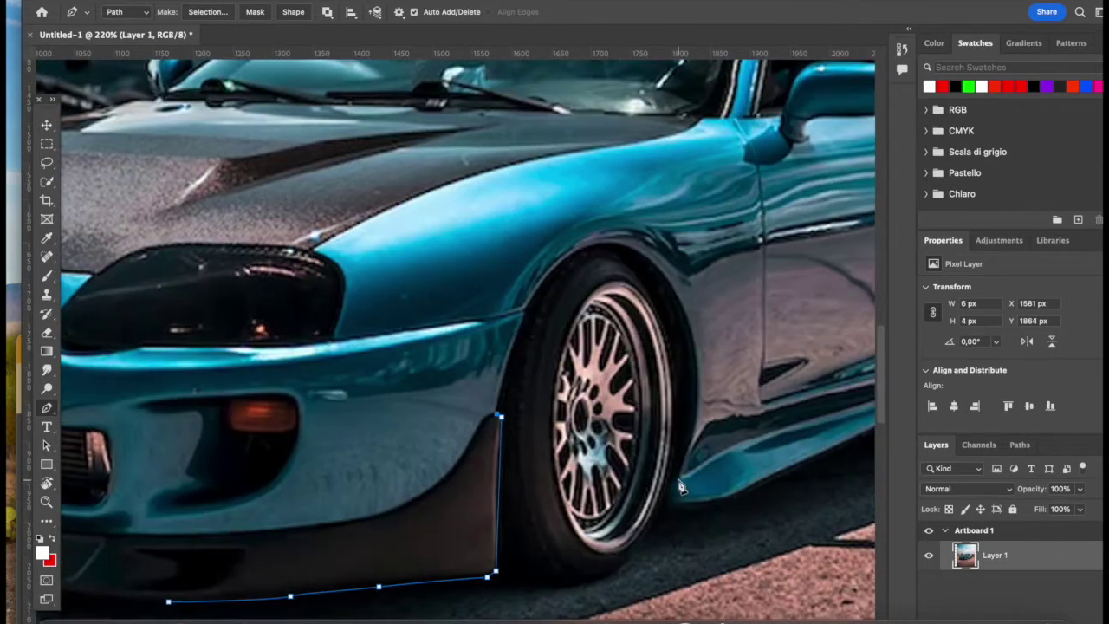
{"action": "scroll", "coordinate": [798, 519], "scroll_direction": "down", "scroll_amount": 5}
{"action": "scroll", "coordinate": [693, 433], "scroll_direction": "up", "scroll_amount": 5}
{"action": "scroll", "coordinate": [607, 520], "scroll_direction": "down", "scroll_amount": 3}
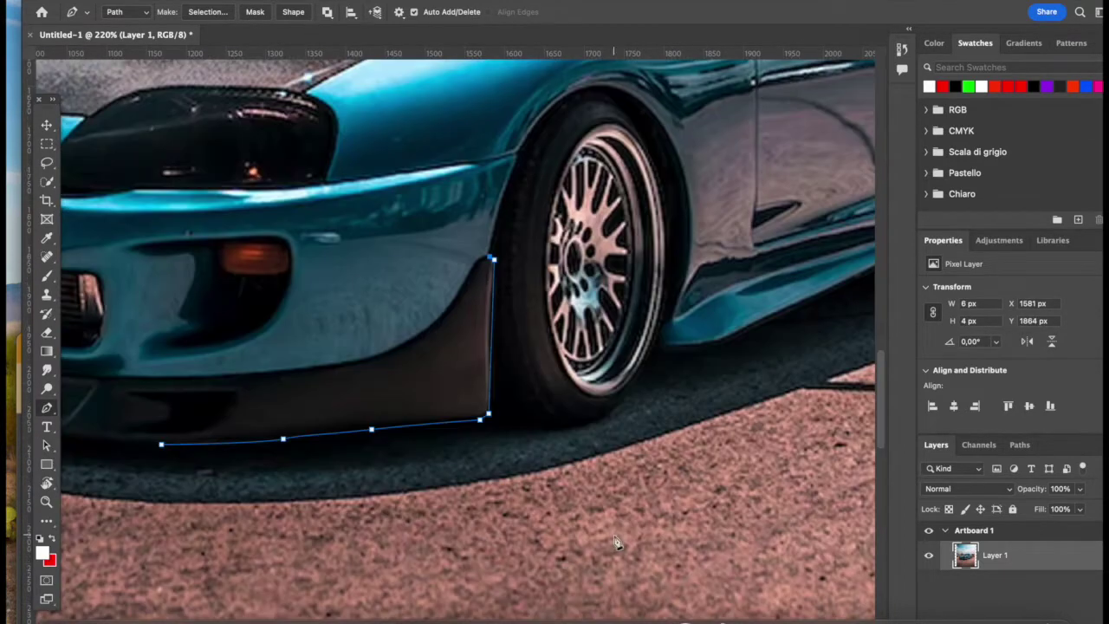
{"action": "left_click_drag", "start_coordinate": [571, 430], "coordinate": [680, 412]}
{"action": "key", "text": "ctrl+z"}
{"action": "key", "text": "ctrl+z"}
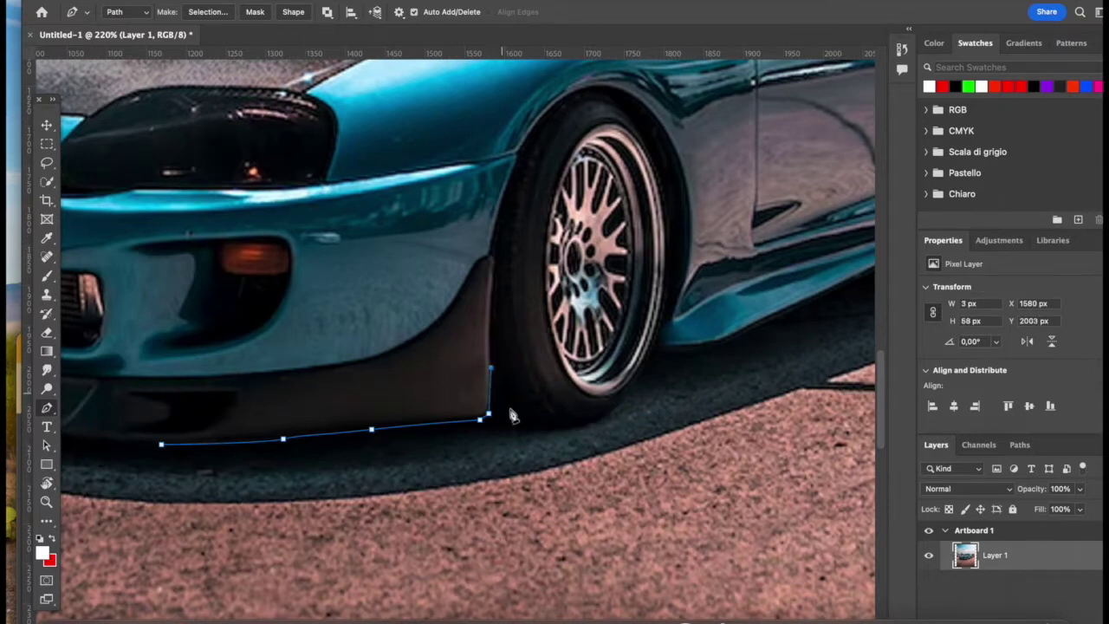
Curve the path around the underside of the front tyre to the start of the side skirt
{"action": "left_click_drag", "start_coordinate": [576, 429], "coordinate": [636, 398]}
{"action": "scroll", "coordinate": [641, 381], "scroll_direction": "right", "scroll_amount": 2}
{"action": "left_click_drag", "start_coordinate": [624, 347], "coordinate": [649, 345]}
Continue the path along the side skirt's lower edge to the rear wheel
{"action": "scroll", "coordinate": [685, 334], "scroll_direction": "right", "scroll_amount": 2}
{"action": "left_click", "coordinate": [700, 320]}
{"action": "scroll", "coordinate": [803, 286], "scroll_direction": "right", "scroll_amount": 2}
{"action": "scroll", "coordinate": [803, 286], "scroll_direction": "up", "scroll_amount": 1}
{"action": "left_click", "coordinate": [697, 328]}
{"action": "left_click", "coordinate": [785, 319]}
{"action": "scroll", "coordinate": [785, 337], "scroll_direction": "right", "scroll_amount": 1}
Curve the path around the rear tyre and up the car's rear edge
{"action": "left_click_drag", "start_coordinate": [779, 352], "coordinate": [803, 341]}
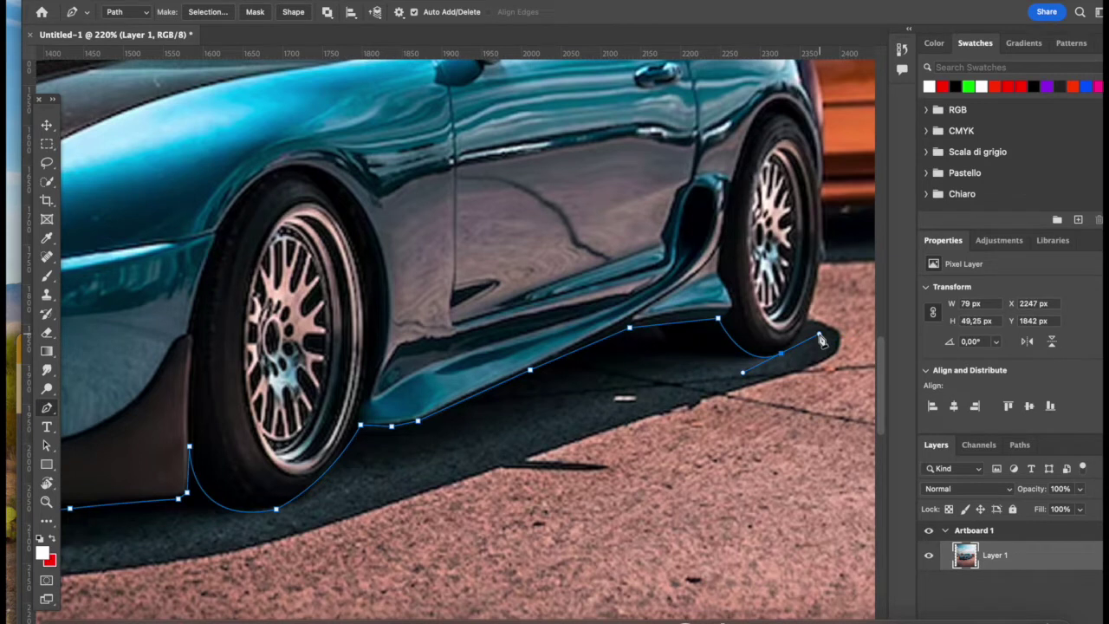
{"action": "scroll", "coordinate": [821, 339], "scroll_direction": "right", "scroll_amount": 2}
{"action": "scroll", "coordinate": [780, 363], "scroll_direction": "up", "scroll_amount": 1}
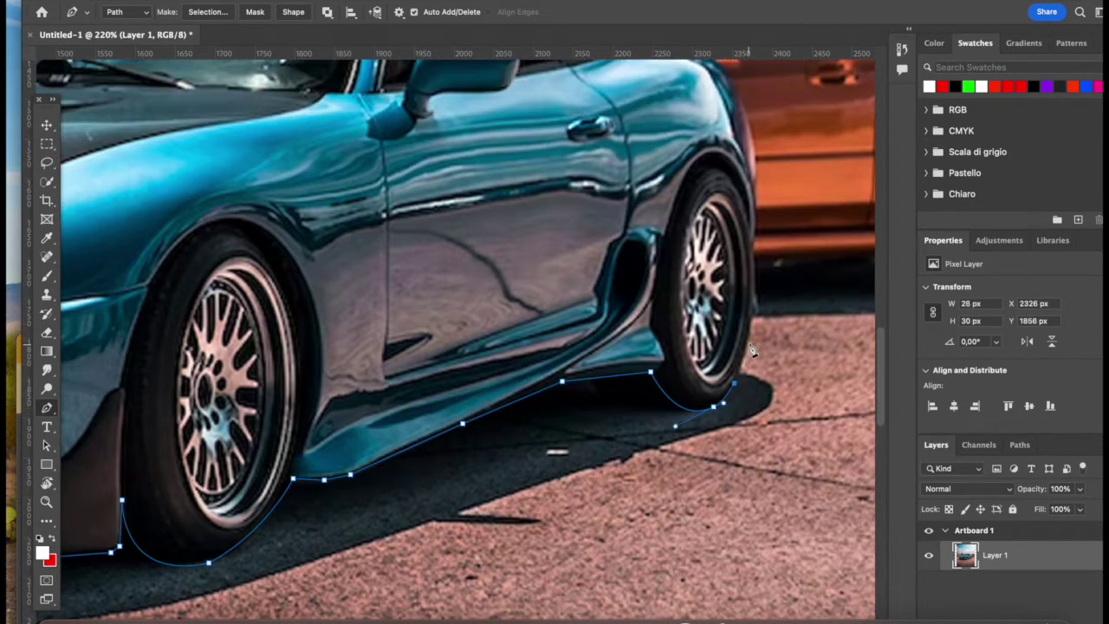
{"action": "scroll", "coordinate": [756, 195], "scroll_direction": "up", "scroll_amount": 3}
{"action": "left_click", "coordinate": [742, 204]}
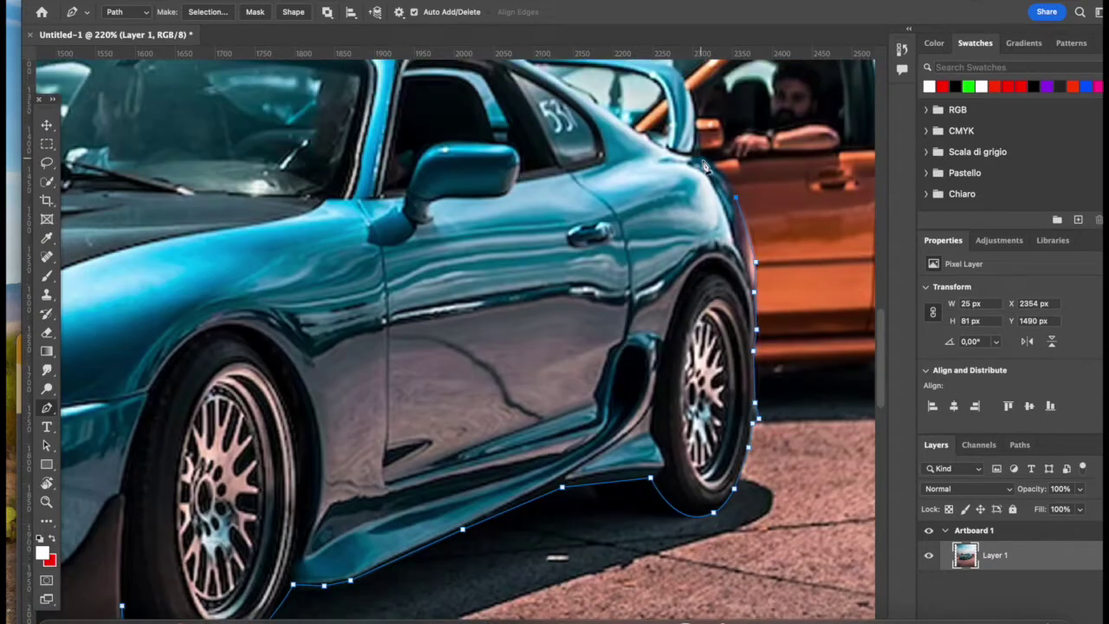
Trace the path around the outside of the rear spoiler and along the roof to the windshield's top corner
{"action": "scroll", "coordinate": [703, 161], "scroll_direction": "up", "scroll_amount": 5}
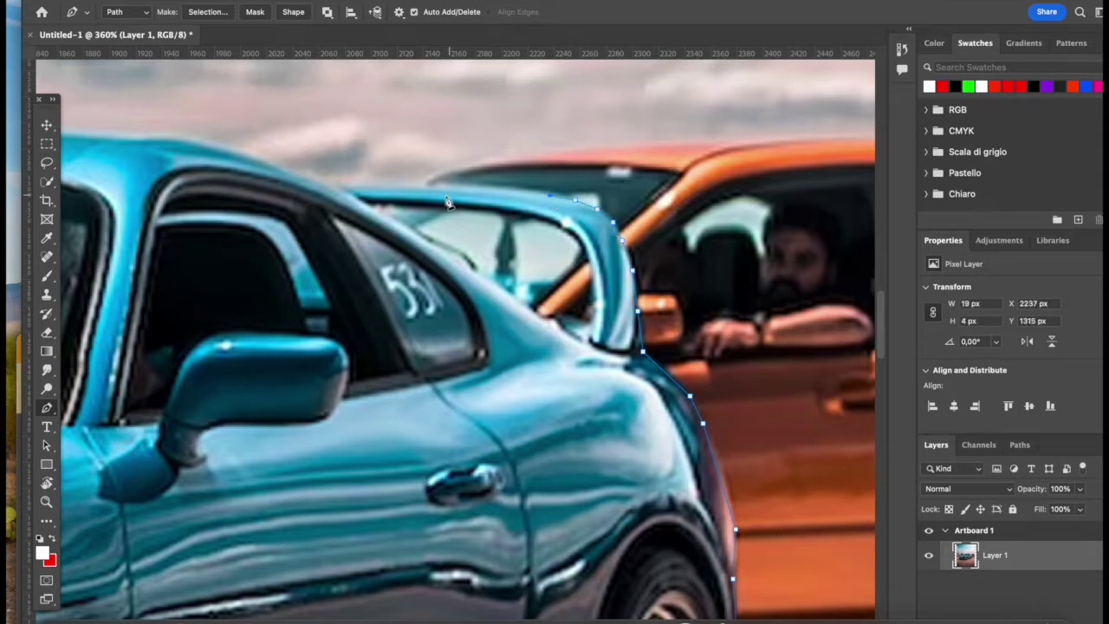
{"action": "scroll", "coordinate": [349, 194], "scroll_direction": "left", "scroll_amount": 10}
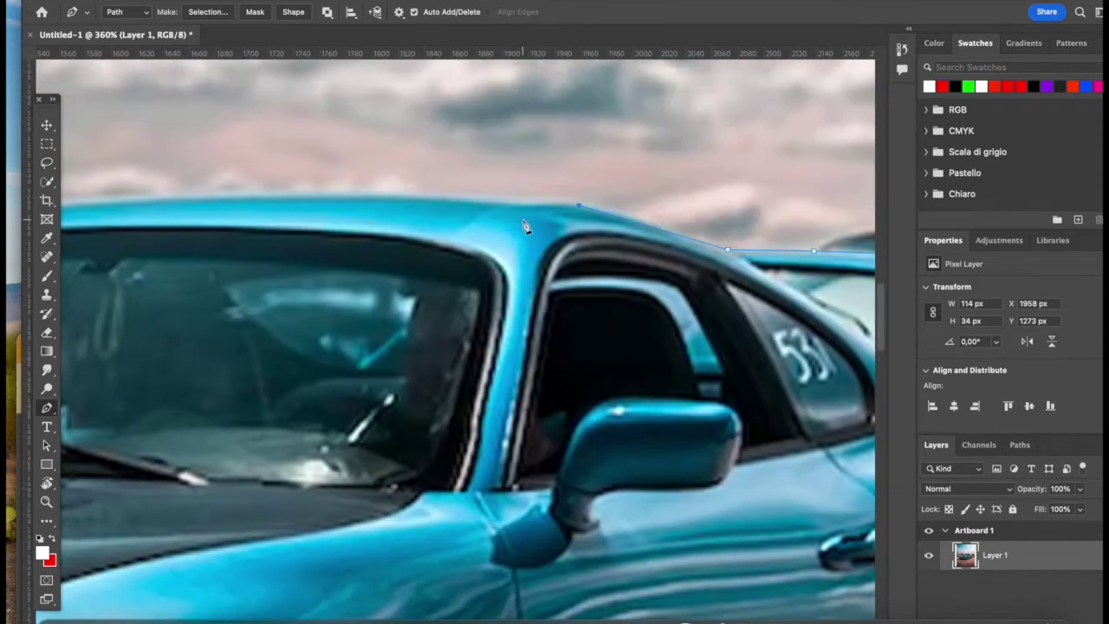
{"action": "left_click", "coordinate": [217, 202]}
{"action": "scroll", "coordinate": [269, 213], "scroll_direction": "left", "scroll_amount": 7}
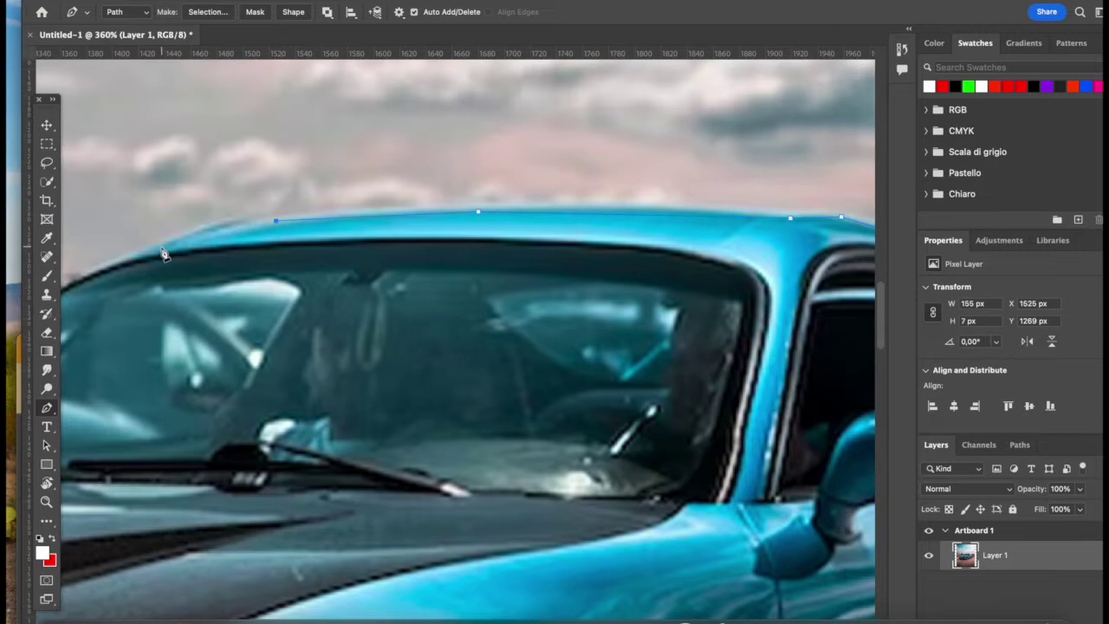
{"action": "left_click", "coordinate": [134, 254]}
Trace the path down the windshield's far edge and around the far side mirror
{"action": "scroll", "coordinate": [156, 255], "scroll_direction": "left", "scroll_amount": 9}
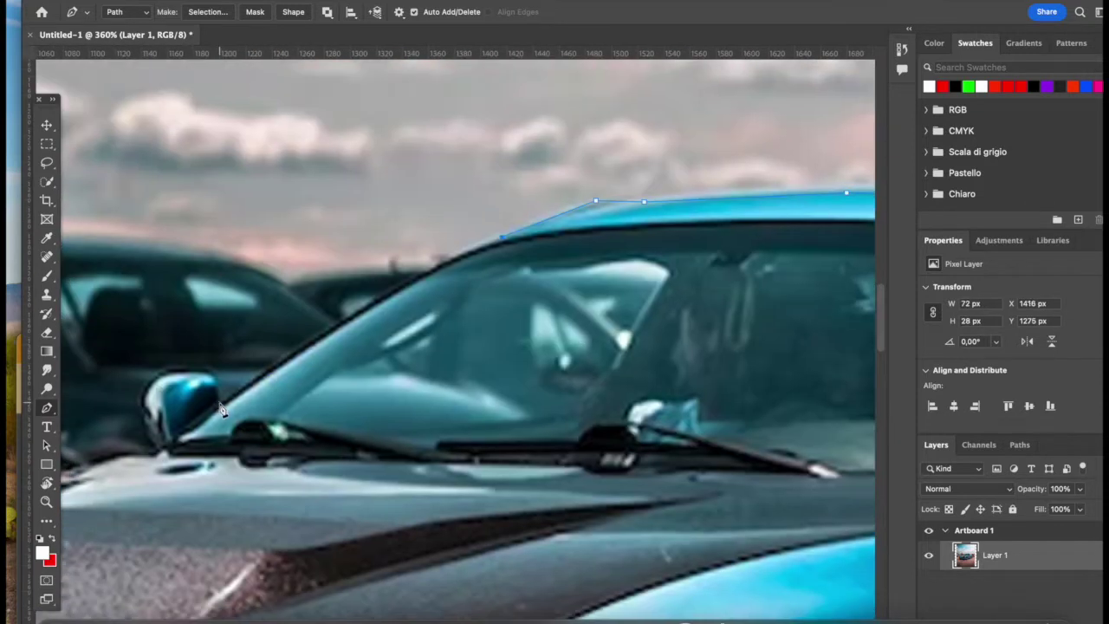
{"action": "left_click_drag", "start_coordinate": [220, 404], "coordinate": [199, 422]}
{"action": "left_click_drag", "start_coordinate": [167, 378], "coordinate": [124, 389]}
{"action": "left_click", "coordinate": [158, 447]}
{"action": "scroll", "coordinate": [158, 439], "scroll_direction": "left", "scroll_amount": 3}
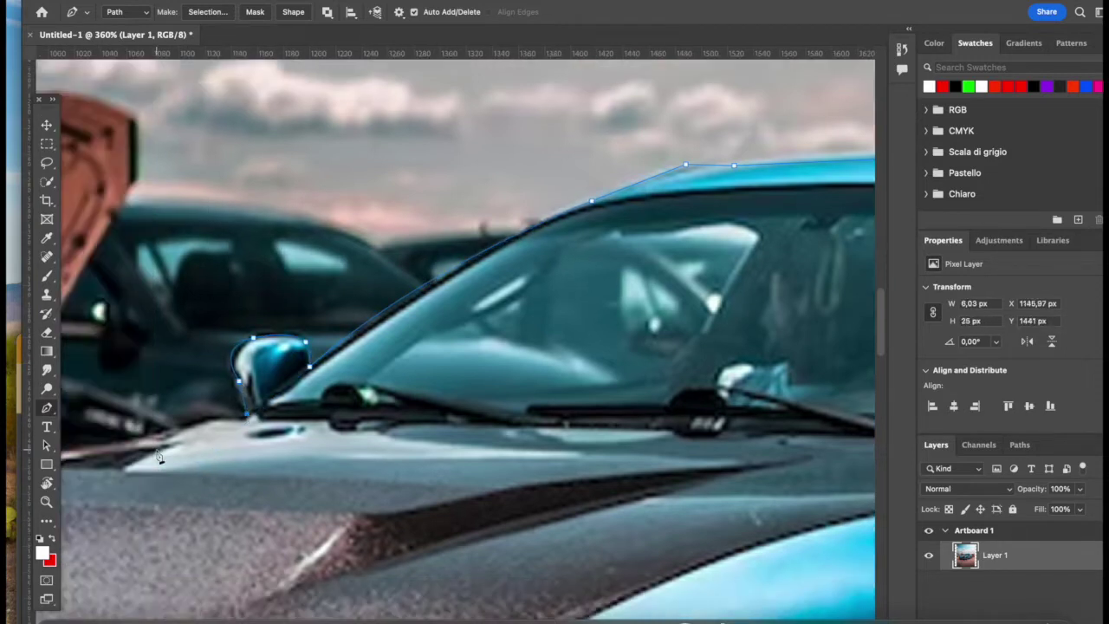
Continue the path along the hood's far edge and past the hood vent towards the far headlight
{"action": "scroll", "coordinate": [470, 433], "scroll_direction": "down", "scroll_amount": 3}
{"action": "scroll", "coordinate": [470, 432], "scroll_direction": "up", "scroll_amount": 5}
{"action": "left_click_drag", "start_coordinate": [664, 387], "coordinate": [608, 423]}
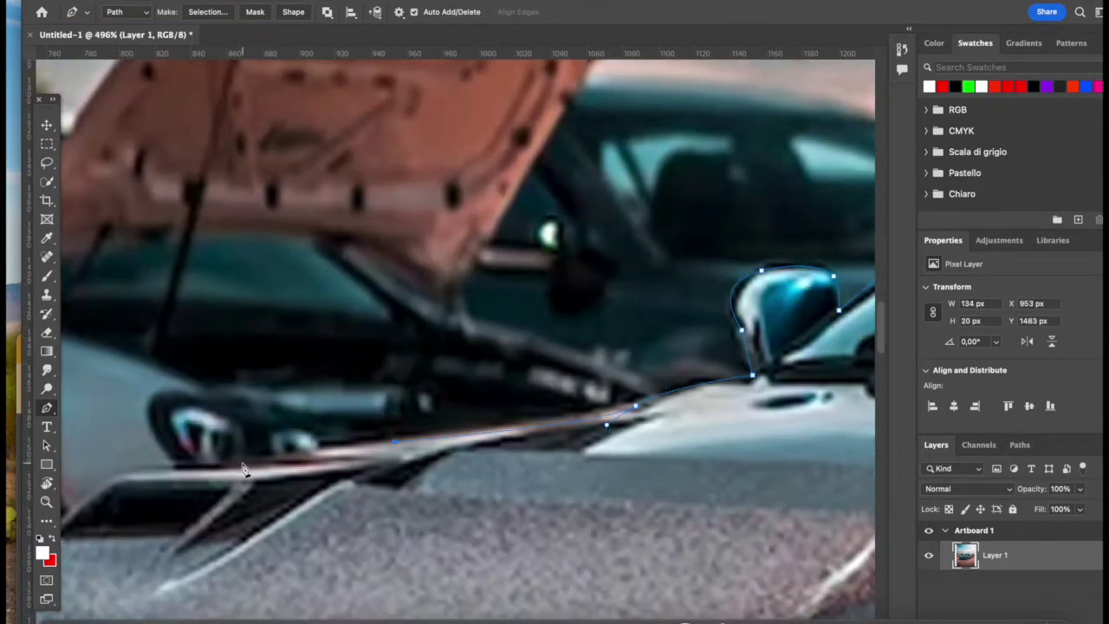
{"action": "scroll", "coordinate": [253, 474], "scroll_direction": "left", "scroll_amount": 3}
{"action": "left_click", "coordinate": [252, 470]}
{"action": "scroll", "coordinate": [280, 465], "scroll_direction": "down", "scroll_amount": 5}
{"action": "left_click", "coordinate": [337, 323]}
Trace the path around the far headlight and the front corner of the bumper
{"action": "scroll", "coordinate": [338, 323], "scroll_direction": "down", "scroll_amount": 3}
{"action": "left_click_drag", "start_coordinate": [265, 371], "coordinate": [259, 389]}
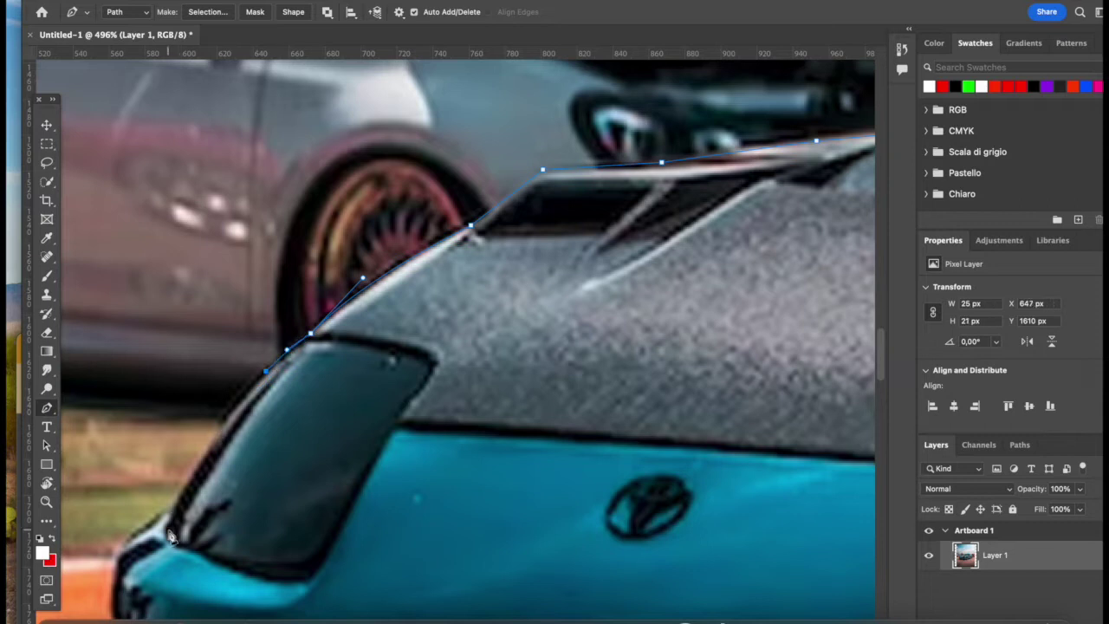
{"action": "scroll", "coordinate": [168, 520], "scroll_direction": "left", "scroll_amount": 5}
{"action": "scroll", "coordinate": [331, 505], "scroll_direction": "down", "scroll_amount": 2}
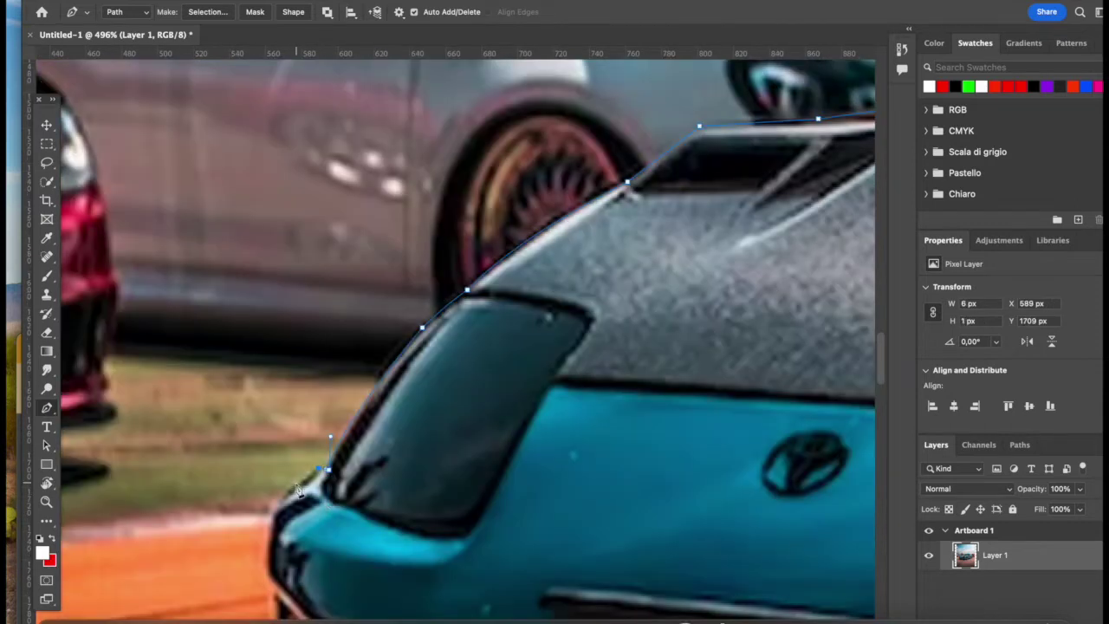
{"action": "scroll", "coordinate": [276, 522], "scroll_direction": "down", "scroll_amount": 5}
{"action": "left_click_drag", "start_coordinate": [265, 575], "coordinate": [272, 599]}
{"action": "scroll", "coordinate": [325, 514], "scroll_direction": "down", "scroll_amount": 4}
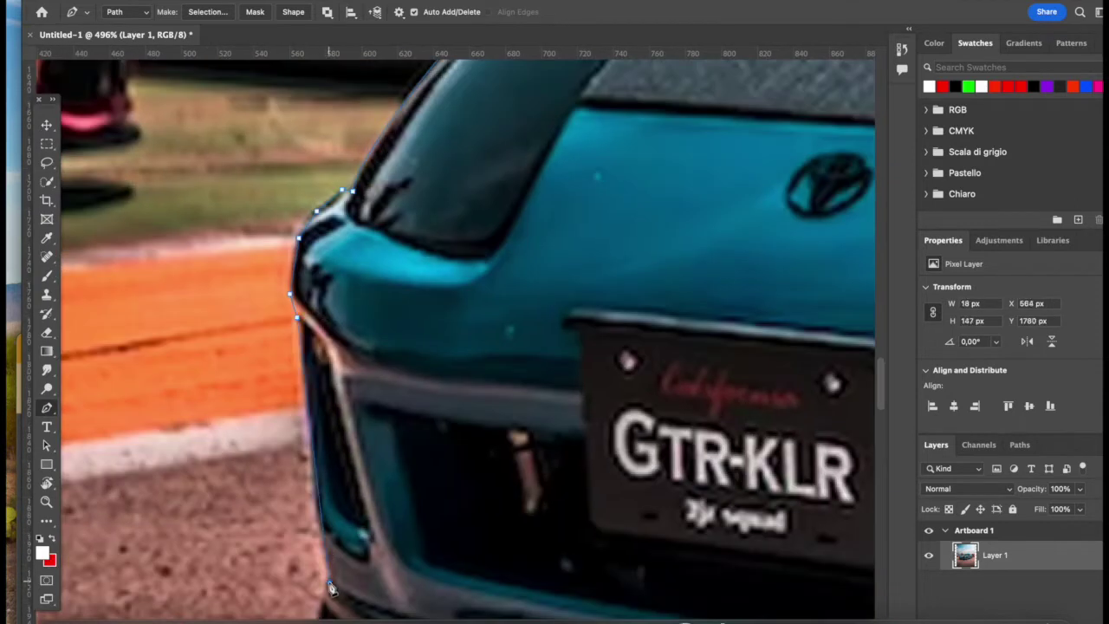
Continue the path down the bumper's outer side to the corner of the front lip
{"action": "scroll", "coordinate": [330, 588], "scroll_direction": "down", "scroll_amount": 4}
{"action": "left_click", "coordinate": [318, 586]}
{"action": "scroll", "coordinate": [360, 531], "scroll_direction": "down", "scroll_amount": 3}
{"action": "left_click", "coordinate": [364, 500]}
{"action": "scroll", "coordinate": [644, 532], "scroll_direction": "down", "scroll_amount": 2}
{"action": "scroll", "coordinate": [644, 531], "scroll_direction": "right", "scroll_amount": 2}
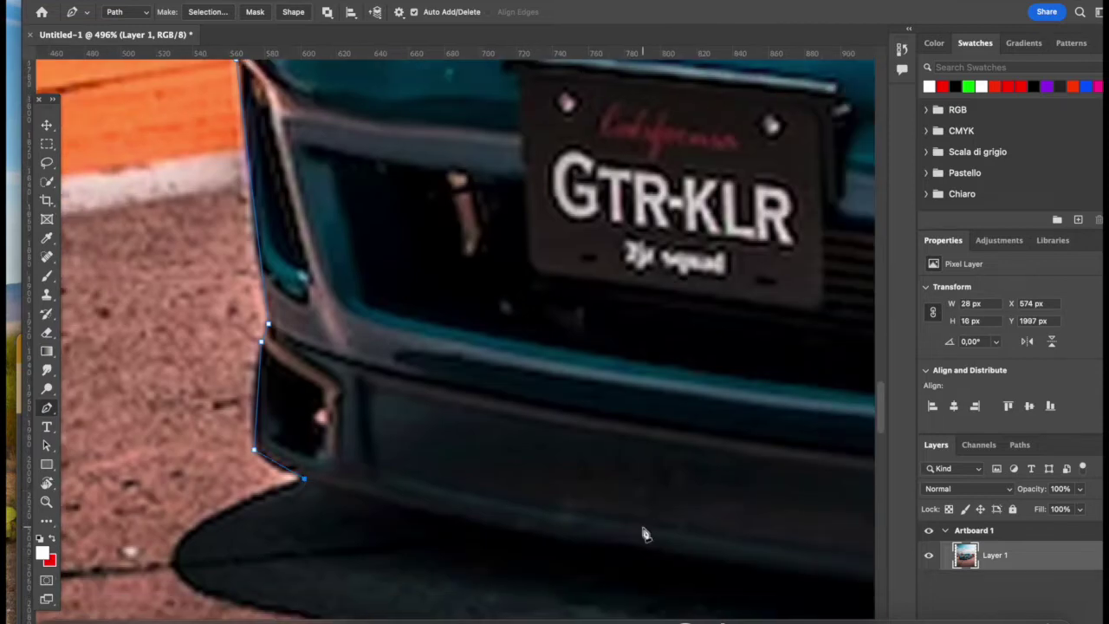
Trace the path along the front lip's lower edge and close it at its starting anchor
{"action": "scroll", "coordinate": [644, 545], "scroll_direction": "right", "scroll_amount": 4}
{"action": "left_click_drag", "start_coordinate": [512, 539], "coordinate": [627, 534]}
{"action": "scroll", "coordinate": [641, 529], "scroll_direction": "down", "scroll_amount": 2}
{"action": "scroll", "coordinate": [641, 529], "scroll_direction": "right", "scroll_amount": 2}
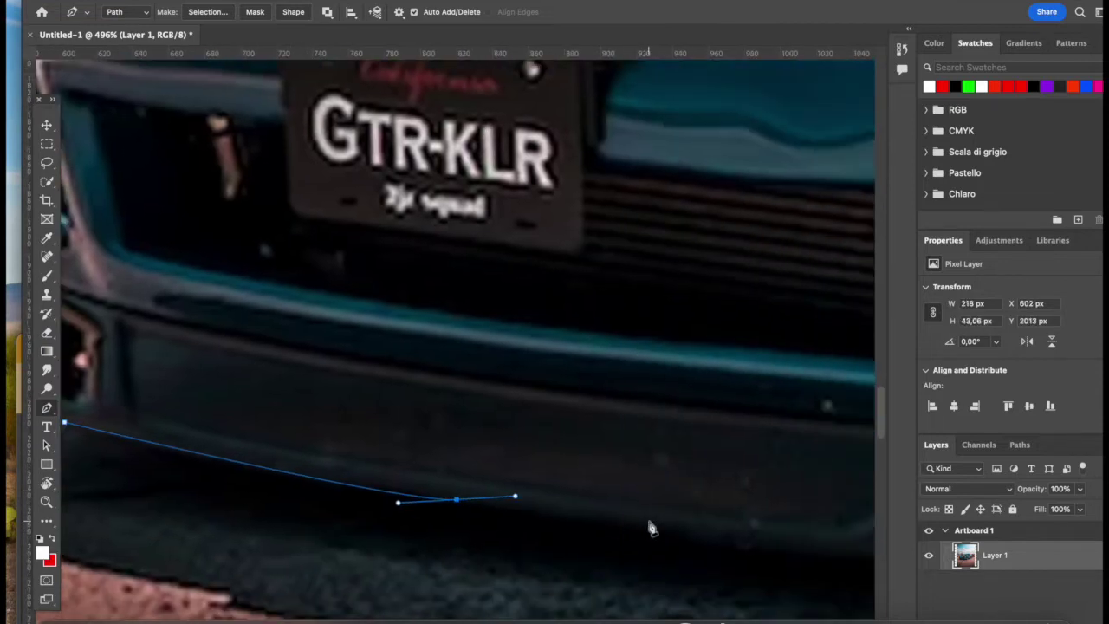
{"action": "left_click", "coordinate": [658, 520]}
{"action": "scroll", "coordinate": [671, 528], "scroll_direction": "right", "scroll_amount": 5}
{"action": "left_click", "coordinate": [636, 527]}
{"action": "scroll", "coordinate": [641, 531], "scroll_direction": "right", "scroll_amount": 3}
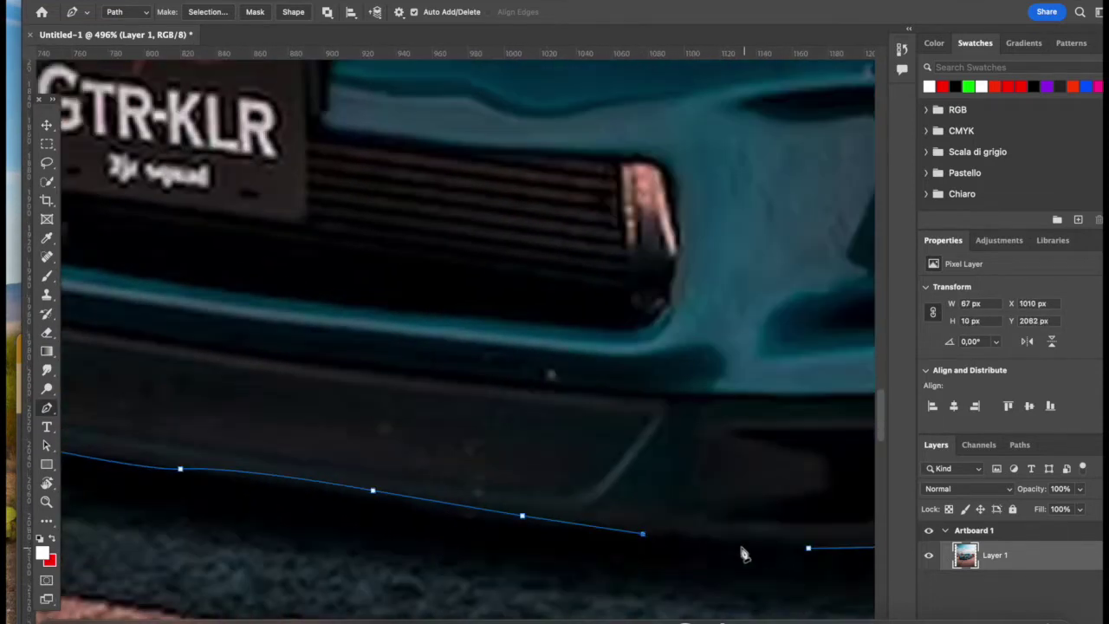
{"action": "left_click", "coordinate": [811, 551]}
Apply the closed car path as a vector mask on the artboard to hide the photo's background
{"action": "scroll", "coordinate": [811, 551], "scroll_direction": "down", "scroll_amount": 6}
{"action": "key", "text": "c"}
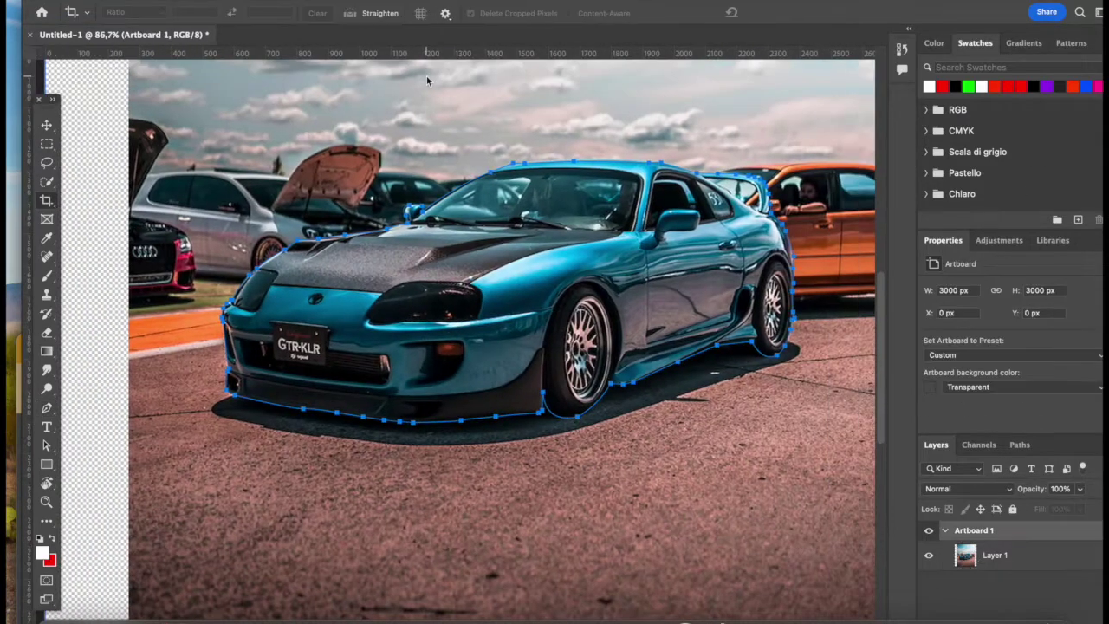
{"action": "key", "text": "v"}
{"action": "scroll", "coordinate": [637, 215], "scroll_direction": "up", "scroll_amount": 6}
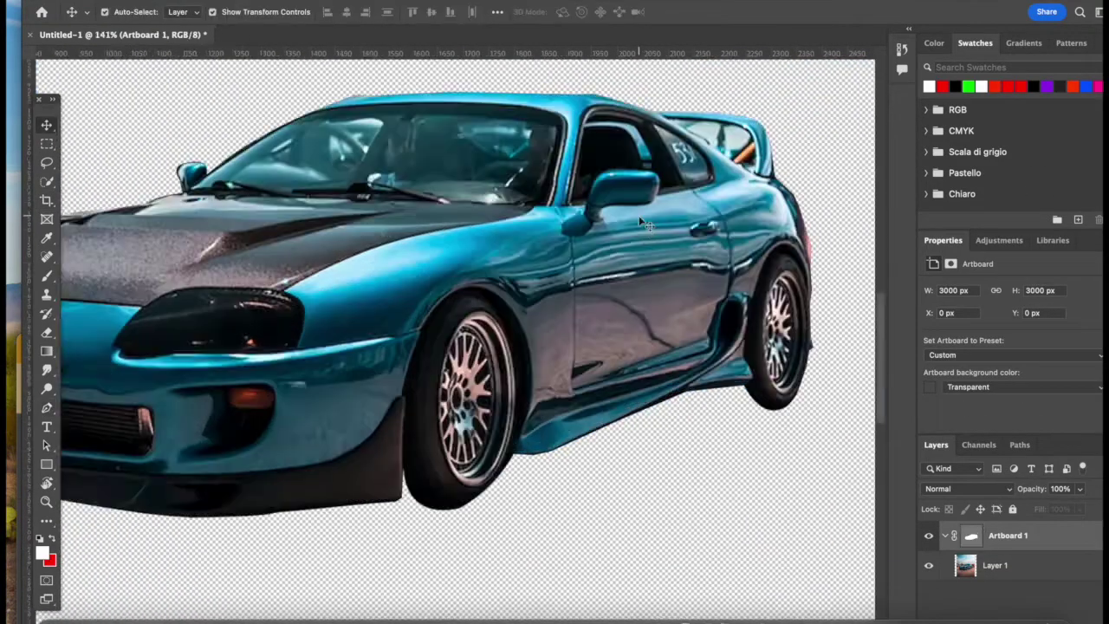
Outline the opening beneath the rear spoiler with the Pen tool and convert the path into a feathered selection
{"action": "scroll", "coordinate": [638, 219], "scroll_direction": "up", "scroll_amount": 4}
{"action": "key", "text": "p"}
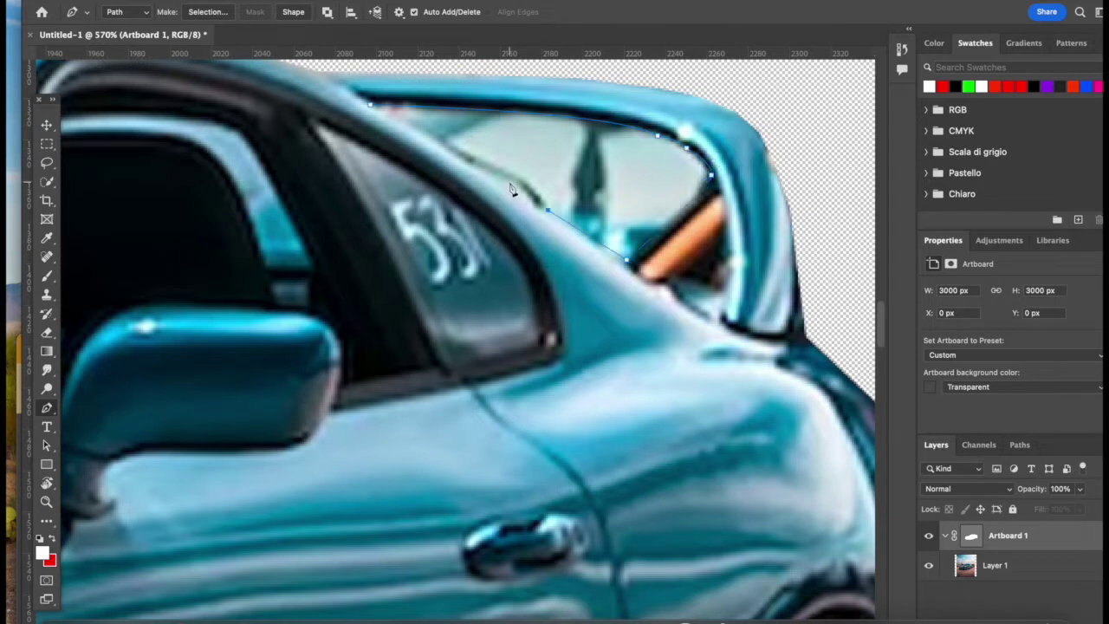
{"action": "scroll", "coordinate": [370, 111], "scroll_direction": "down", "scroll_amount": 3}
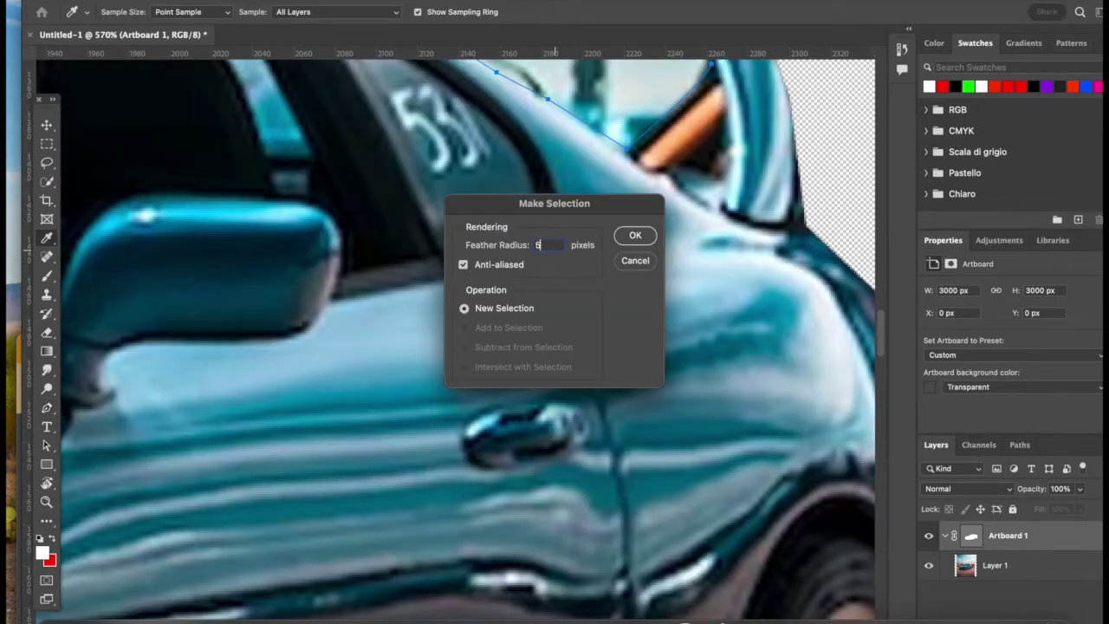
{"action": "key", "text": "Return"}
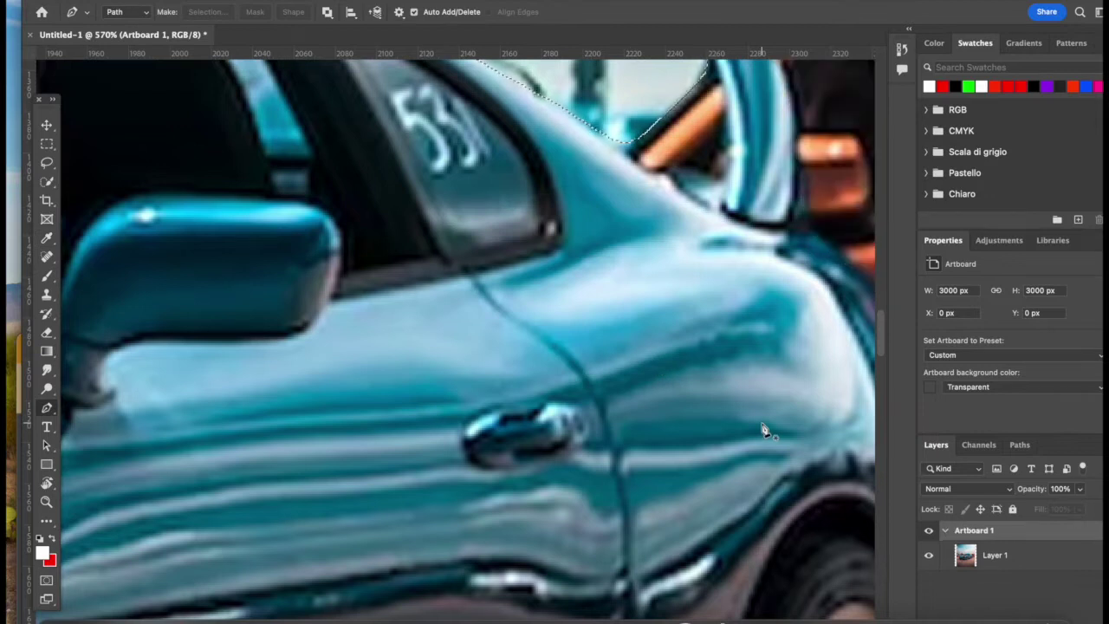
Delete the selected background under the spoiler from Layer 1 and move the artboard's vector mask onto that layer
{"action": "left_click_drag", "start_coordinate": [944, 563], "coordinate": [965, 563]}
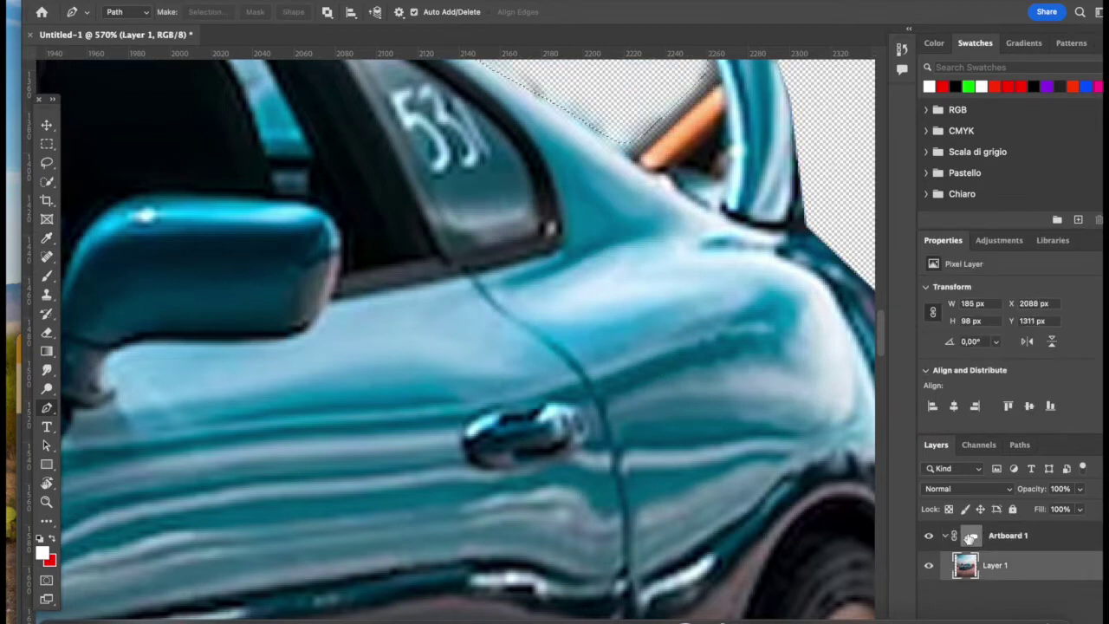
{"action": "scroll", "coordinate": [760, 334], "scroll_direction": "down", "scroll_amount": 5}
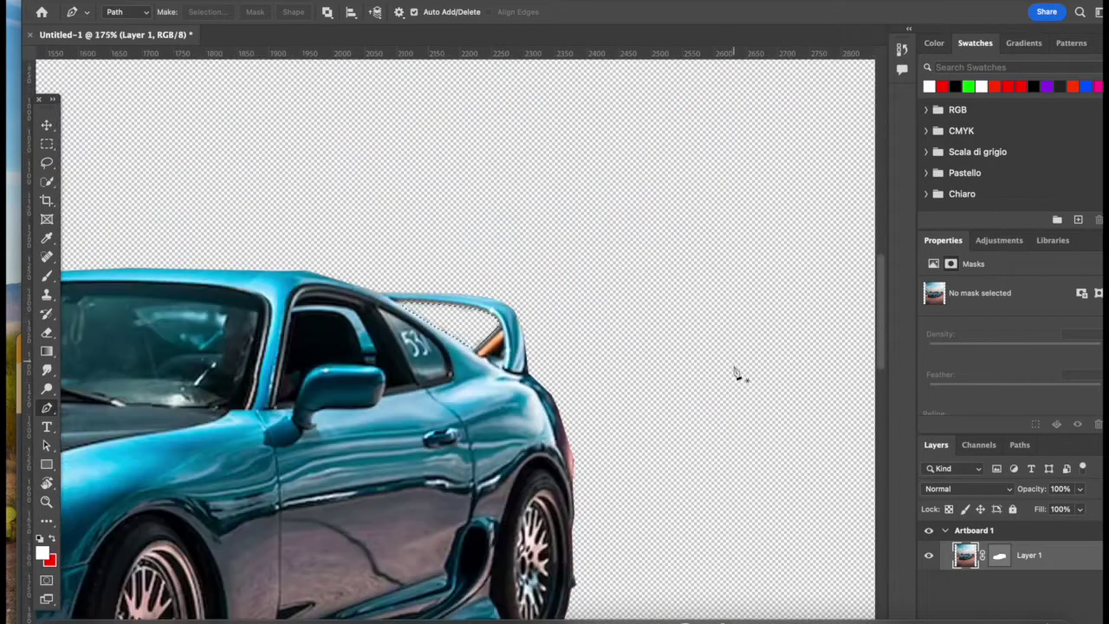
Select the leftover fringe in the spoiler opening with the Lasso tool and delete it
{"action": "key", "text": "l"}
{"action": "scroll", "coordinate": [390, 288], "scroll_direction": "up", "scroll_amount": 5}
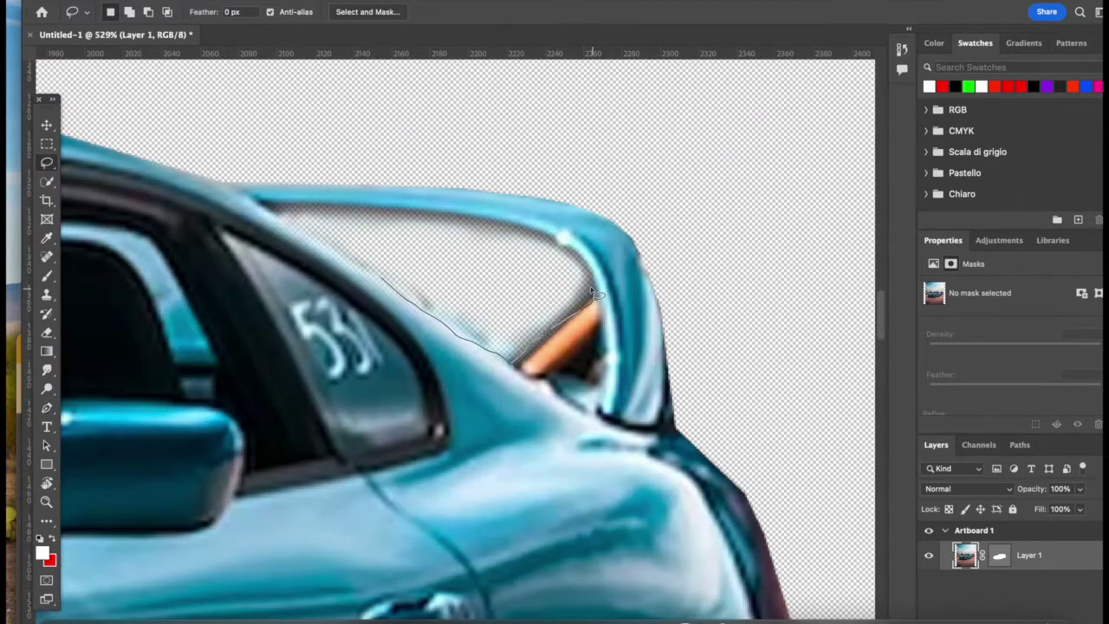
{"action": "left_click_drag", "start_coordinate": [364, 225], "coordinate": [366, 225]}
{"action": "scroll", "coordinate": [587, 305], "scroll_direction": "down", "scroll_amount": 2}
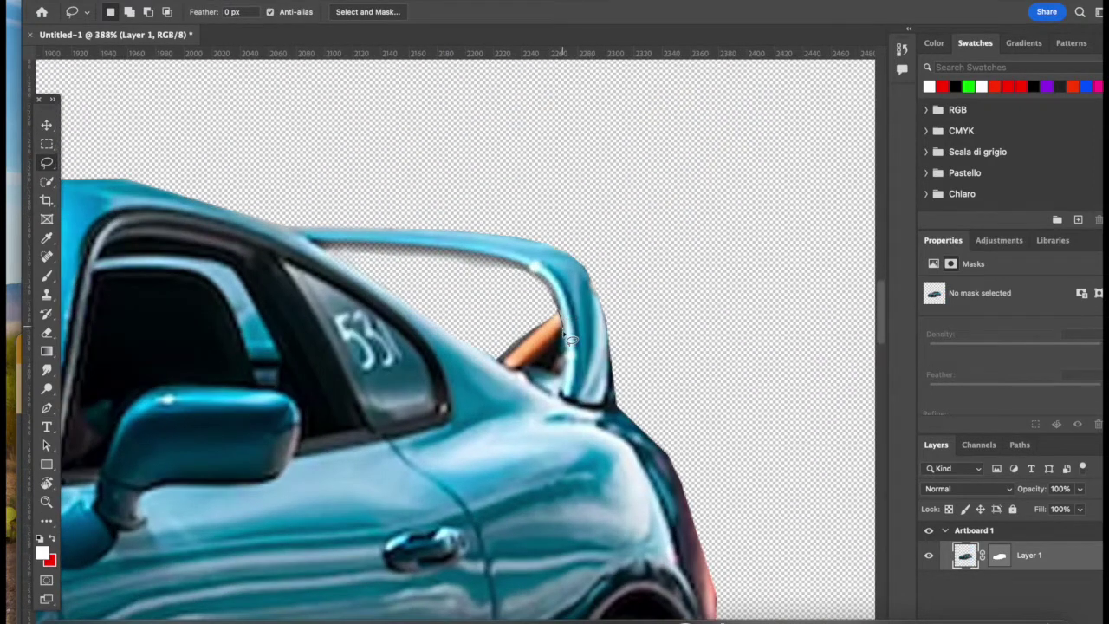
Draw a white rectangle of about 160 × 122 px over the licence plate and shift it to expose part of the plate
{"action": "scroll", "coordinate": [725, 389], "scroll_direction": "down", "scroll_amount": 5}
{"action": "scroll", "coordinate": [292, 453], "scroll_direction": "up", "scroll_amount": 5}
{"action": "scroll", "coordinate": [336, 374], "scroll_direction": "up", "scroll_amount": 3}
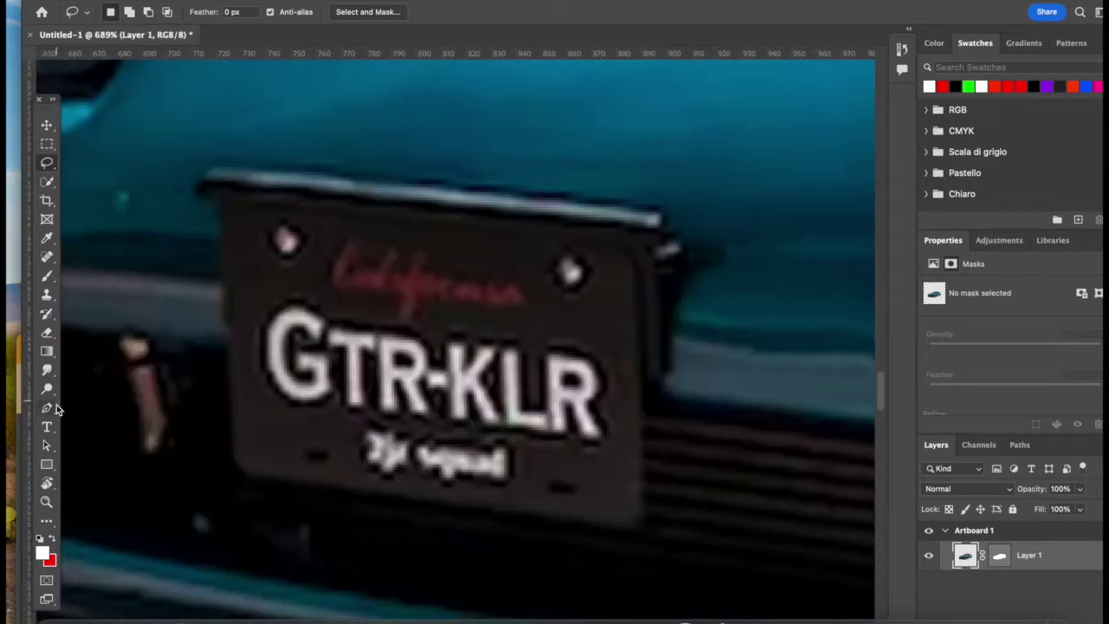
{"action": "left_click", "coordinate": [47, 465]}
{"action": "left_click_drag", "start_coordinate": [227, 208], "coordinate": [626, 511]}
{"action": "left_click", "coordinate": [181, 11]}
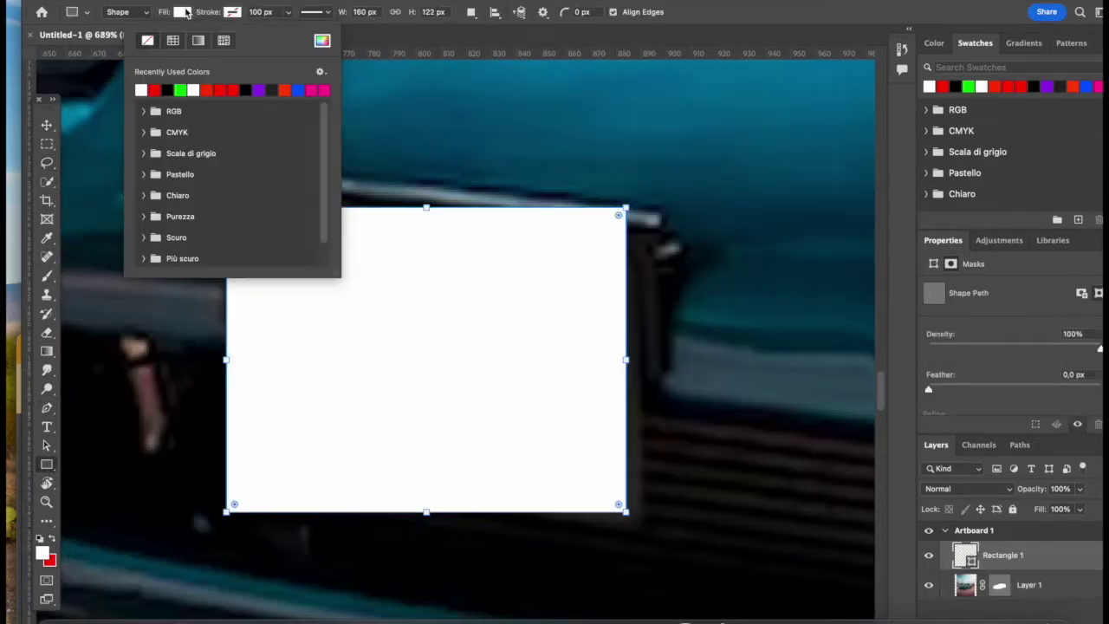
{"action": "key", "text": "v"}
{"action": "left_click_drag", "start_coordinate": [169, 492], "coordinate": [74, 500]}
Sample the licence plate's dark colour, #201a1a, as the rectangle's fill
{"action": "key", "text": "u"}
{"action": "left_click", "coordinate": [131, 12]}
{"action": "left_click", "coordinate": [271, 40]}
{"action": "left_click", "coordinate": [606, 485]}
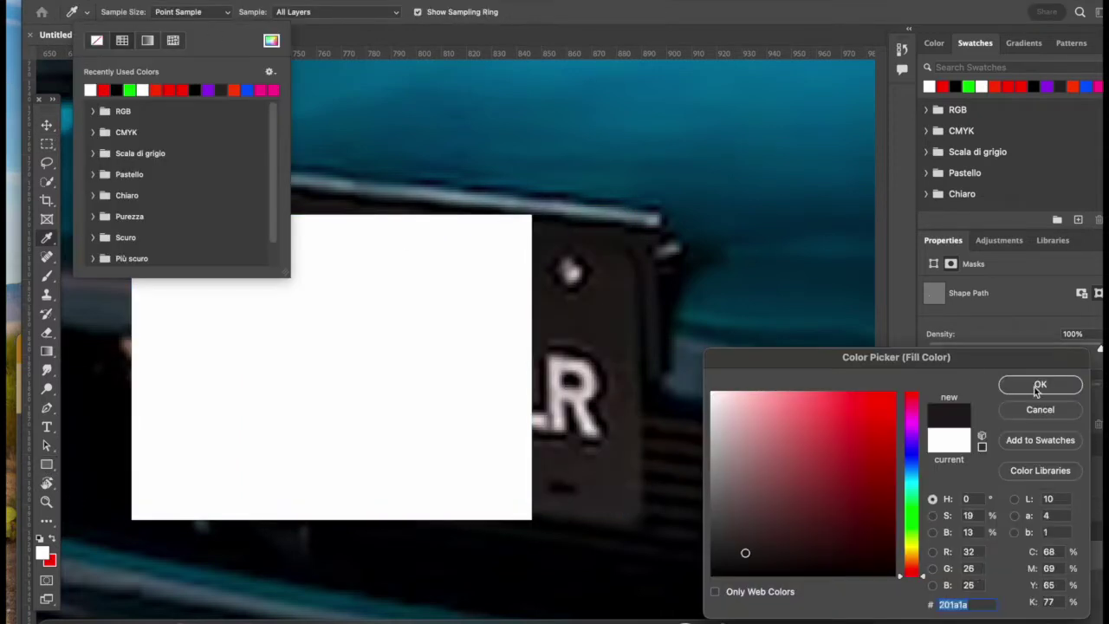
{"action": "left_click", "coordinate": [1040, 385]}
Try to reposition and reshape the dark rectangle to fit the licence plate
{"action": "key", "text": "v"}
{"action": "left_click_drag", "start_coordinate": [529, 216], "coordinate": [500, 277]}
{"action": "left_click_drag", "start_coordinate": [347, 389], "coordinate": [456, 329]}
{"action": "left_click_drag", "start_coordinate": [656, 297], "coordinate": [650, 314]}
{"action": "key", "text": "Return"}
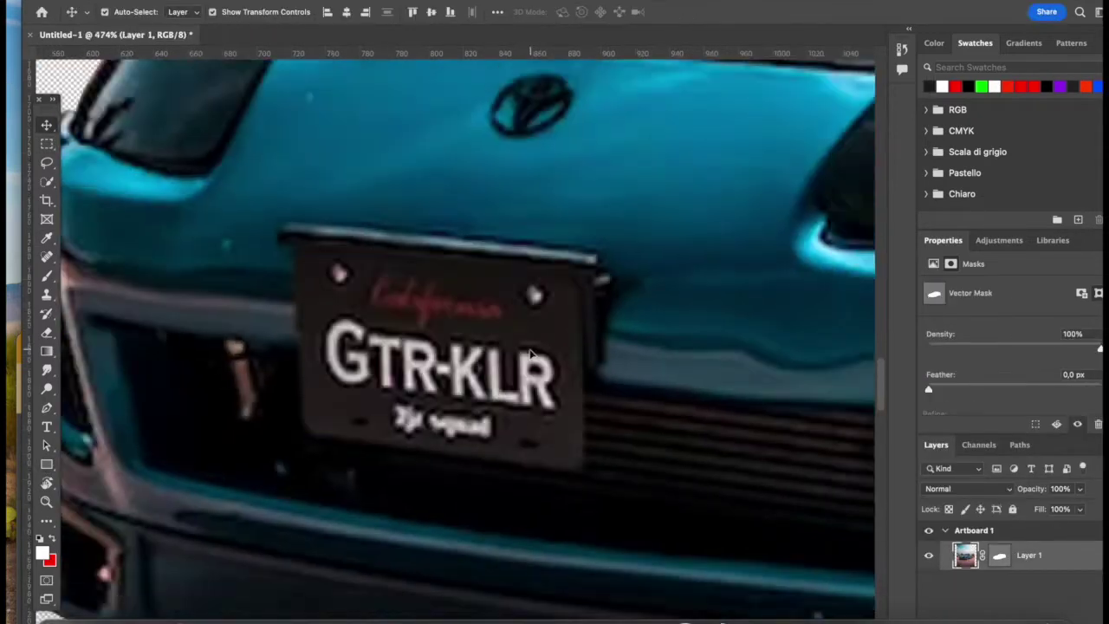
Clone the plate's dark surface over the red California script with the Clone Stamp tool
{"action": "scroll", "coordinate": [253, 255], "scroll_direction": "up", "scroll_amount": 3}
{"action": "key", "text": "s"}
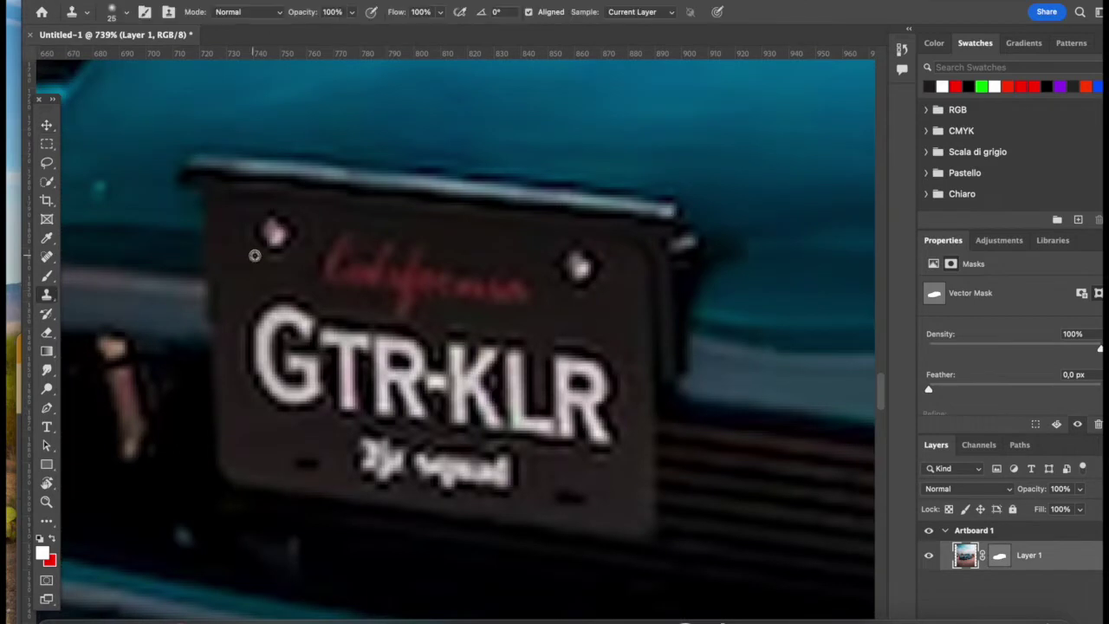
{"action": "mouse_move", "coordinate": [518, 284]}
{"action": "left_mouse_down"}
{"action": "mouse_move", "coordinate": [489, 270]}
{"action": "mouse_move", "coordinate": [519, 295]}
{"action": "mouse_move", "coordinate": [420, 271]}
{"action": "left_mouse_up"}
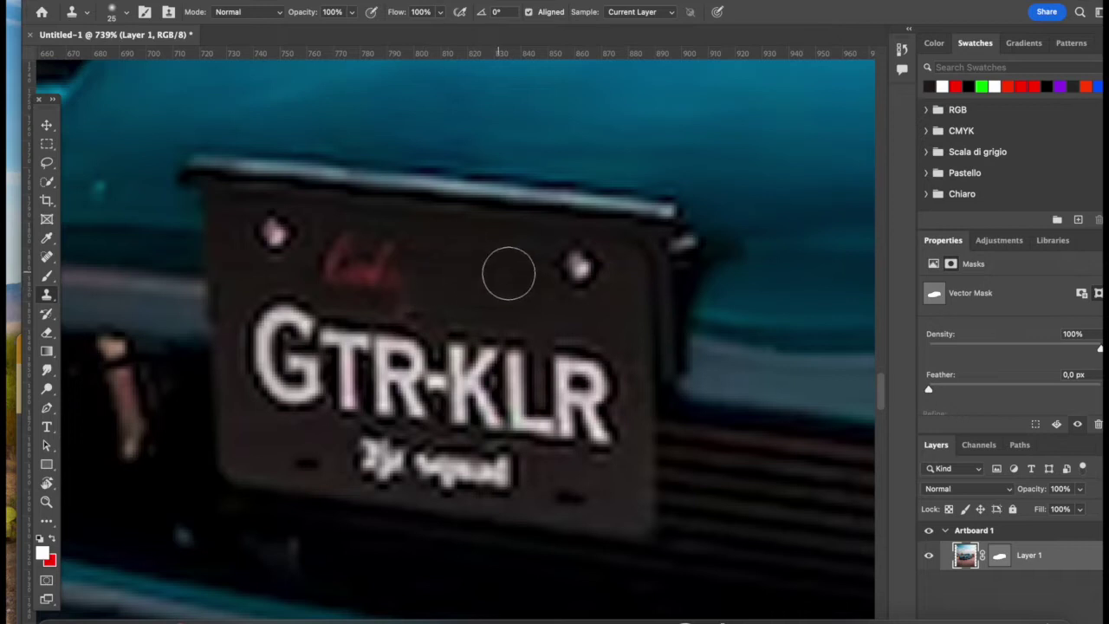
{"action": "left_click_drag", "start_coordinate": [437, 241], "coordinate": [415, 247]}
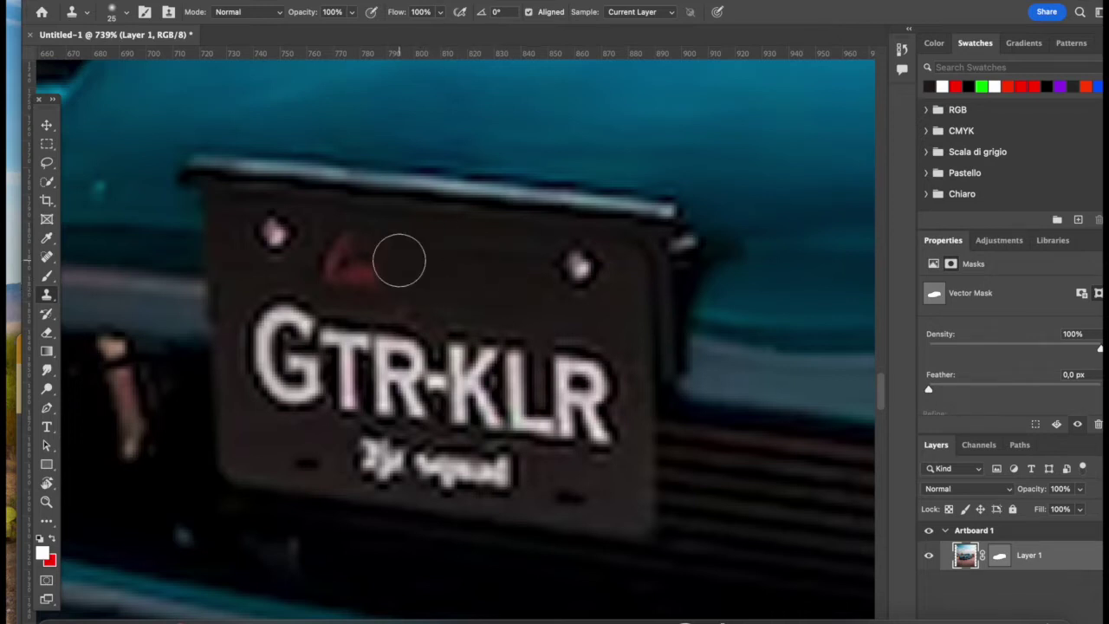
{"action": "left_click_drag", "start_coordinate": [338, 272], "coordinate": [408, 265]}
{"action": "key", "text": "ctrl+z"}
{"action": "mouse_move", "coordinate": [248, 277]}
{"action": "left_mouse_down"}
{"action": "mouse_move", "coordinate": [358, 272]}
{"action": "mouse_move", "coordinate": [347, 285]}
{"action": "mouse_move", "coordinate": [377, 250]}
{"action": "mouse_move", "coordinate": [338, 254]}
{"action": "left_mouse_up"}
Clone over most of the large white characters across the middle of the licence plate
{"action": "mouse_move", "coordinate": [403, 333]}
{"action": "left_mouse_down"}
{"action": "mouse_move", "coordinate": [488, 334]}
{"action": "mouse_move", "coordinate": [394, 348]}
{"action": "left_mouse_up"}
{"action": "left_click_drag", "start_coordinate": [273, 311], "coordinate": [307, 318]}
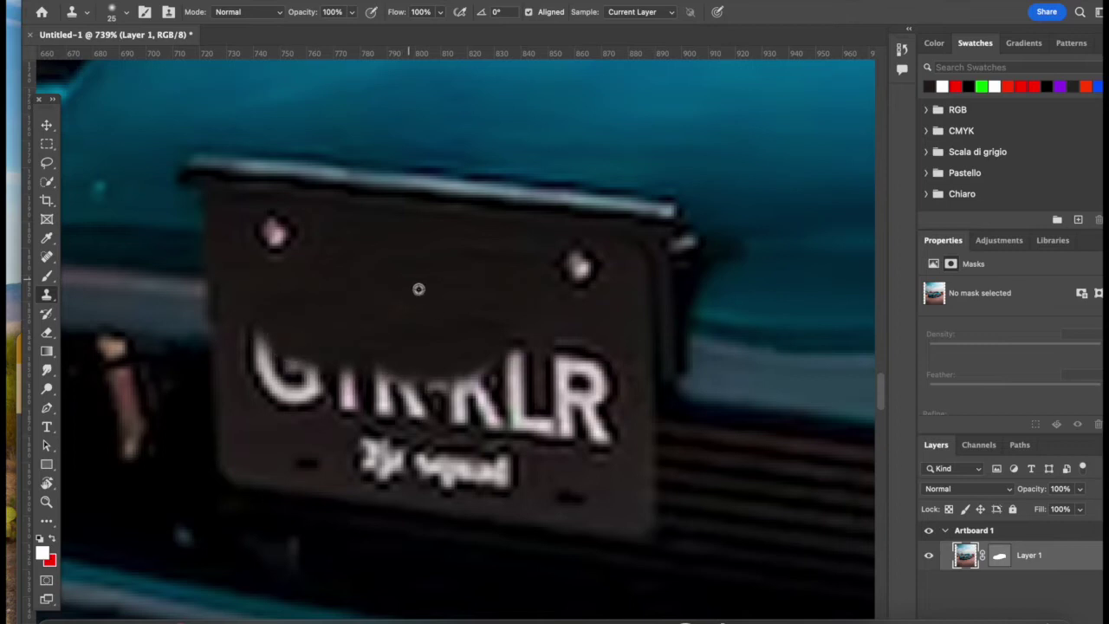
{"action": "mouse_move", "coordinate": [467, 373]}
{"action": "left_mouse_down"}
{"action": "mouse_move", "coordinate": [577, 358]}
{"action": "mouse_move", "coordinate": [600, 431]}
{"action": "mouse_move", "coordinate": [416, 408]}
{"action": "left_mouse_up"}
{"action": "mouse_move", "coordinate": [312, 381]}
{"action": "left_mouse_down"}
{"action": "mouse_move", "coordinate": [245, 384]}
{"action": "mouse_move", "coordinate": [262, 371]}
{"action": "mouse_move", "coordinate": [260, 394]}
{"action": "mouse_move", "coordinate": [280, 335]}
{"action": "mouse_move", "coordinate": [349, 425]}
{"action": "left_mouse_up"}
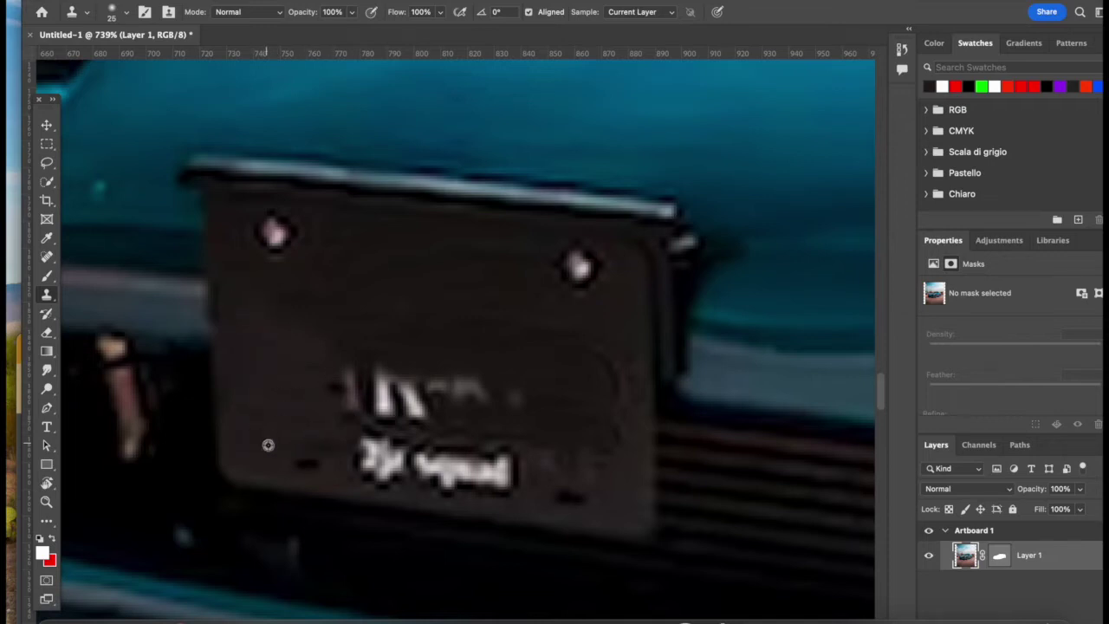
Sample clean plate areas and clone over the leftover character fragments and the small lower line of lettering
{"action": "scroll", "coordinate": [446, 382], "scroll_direction": "down", "scroll_amount": 5}
{"action": "scroll", "coordinate": [446, 382], "scroll_direction": "up", "scroll_amount": 4}
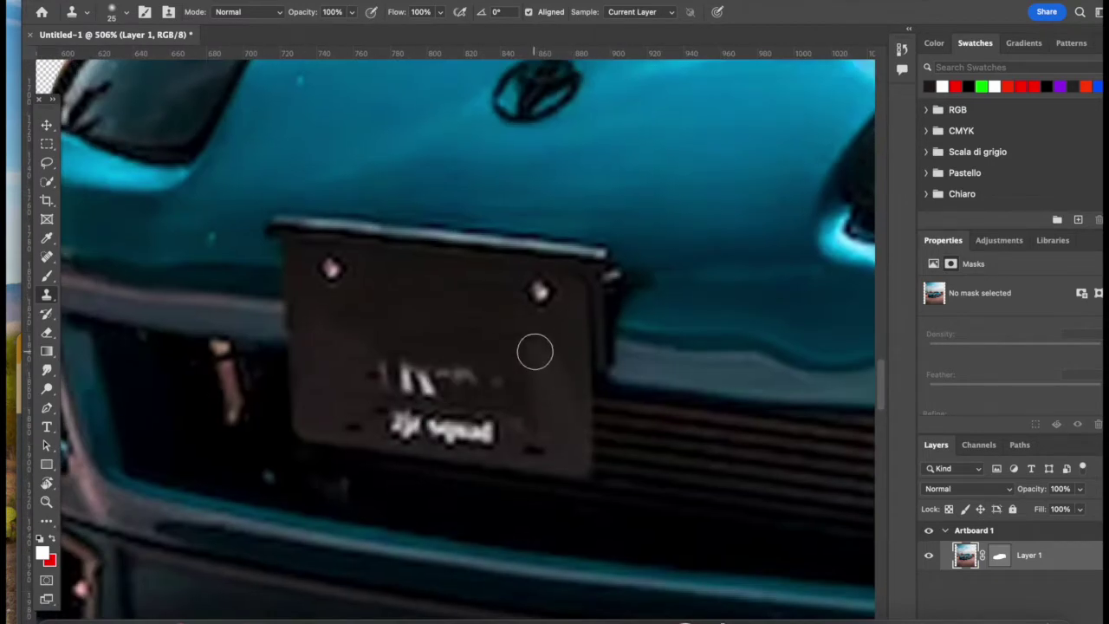
{"action": "scroll", "coordinate": [534, 351], "scroll_direction": "down", "scroll_amount": 4}
{"action": "scroll", "coordinate": [567, 376], "scroll_direction": "up", "scroll_amount": 5}
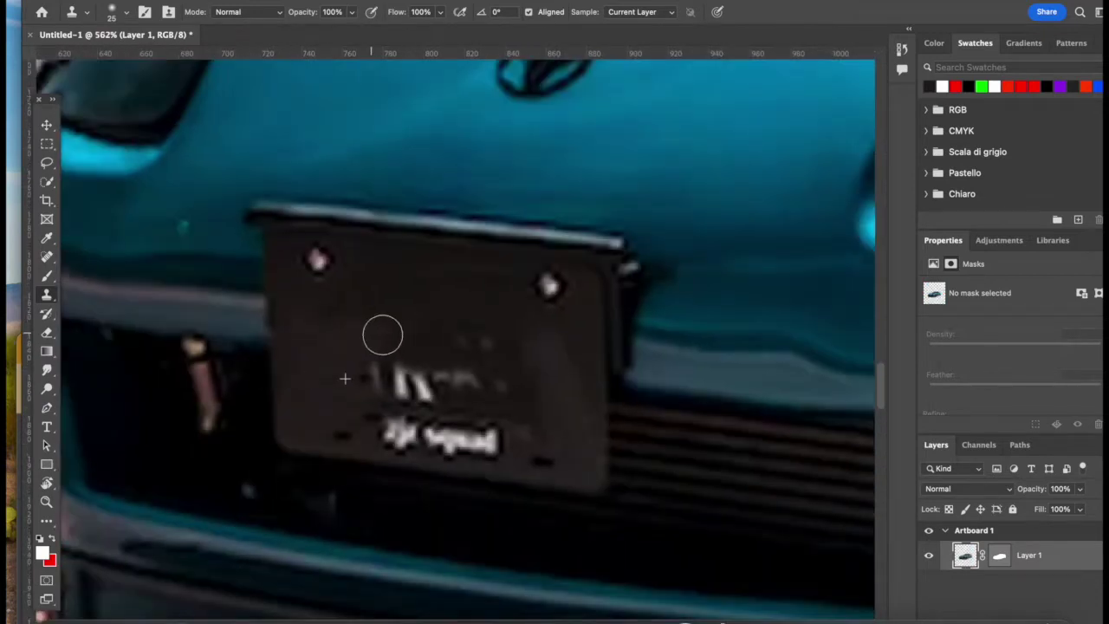
{"action": "left_click", "coordinate": [317, 371], "text": "alt"}
{"action": "mouse_move", "coordinate": [366, 408]}
{"action": "left_mouse_down"}
{"action": "mouse_move", "coordinate": [389, 376]}
{"action": "mouse_move", "coordinate": [461, 364]}
{"action": "mouse_move", "coordinate": [425, 424]}
{"action": "left_mouse_up"}
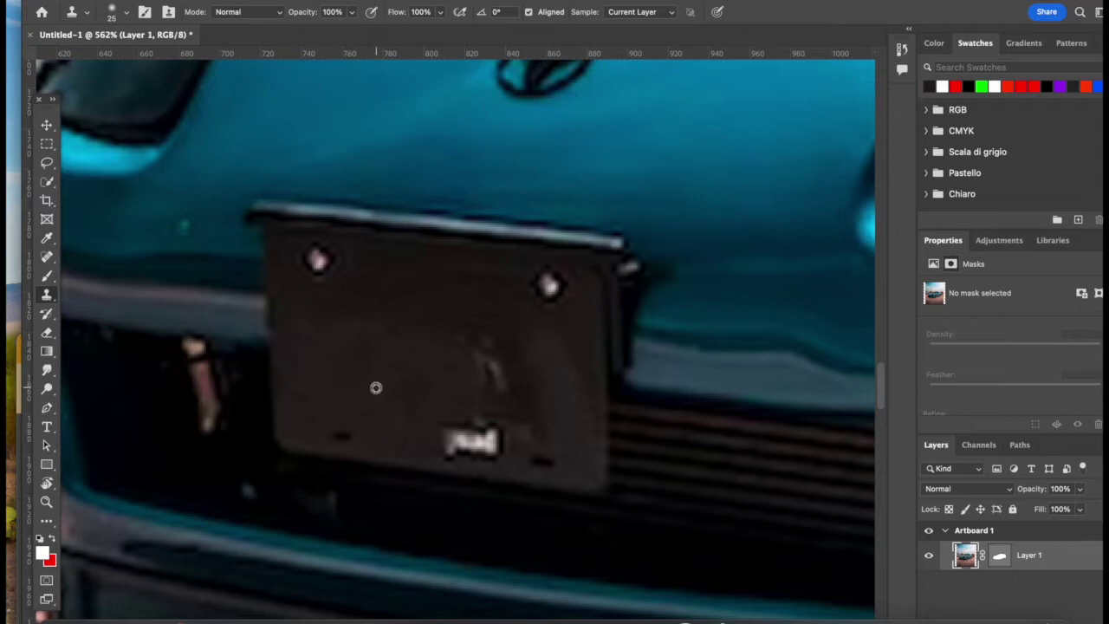
{"action": "left_click", "coordinate": [399, 373], "text": "alt"}
{"action": "left_click_drag", "start_coordinate": [456, 366], "coordinate": [501, 361]}
{"action": "mouse_move", "coordinate": [428, 418]}
{"action": "left_mouse_down"}
{"action": "mouse_move", "coordinate": [454, 447]}
{"action": "mouse_move", "coordinate": [484, 443]}
{"action": "left_mouse_up"}
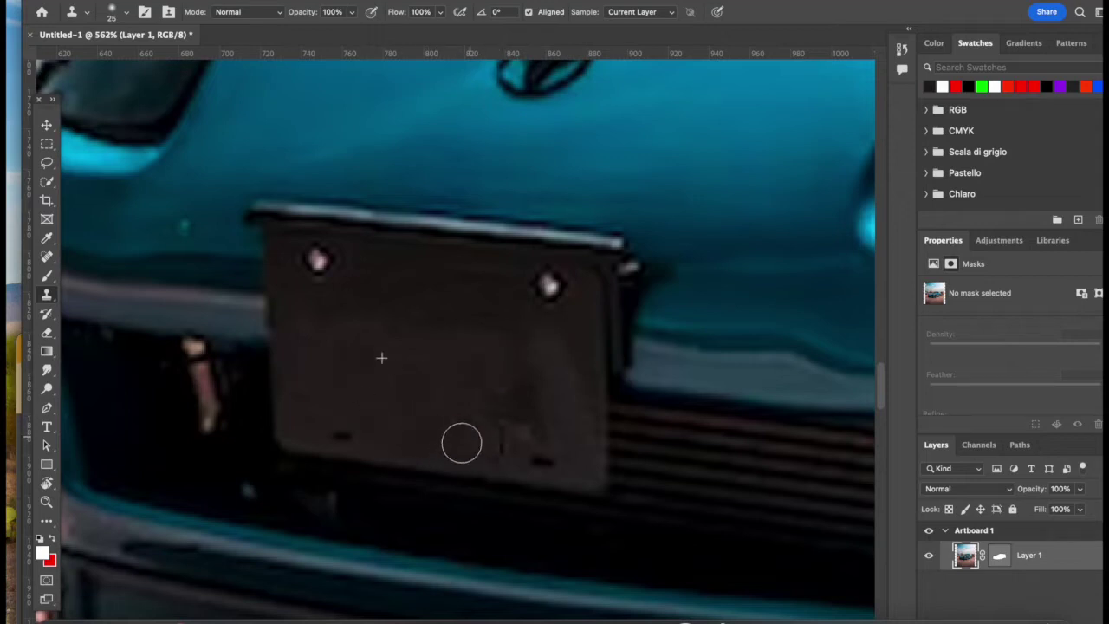
Even out the remaining uneven clone marks on the blank licence plate
{"action": "scroll", "coordinate": [521, 386], "scroll_direction": "down", "scroll_amount": 5}
{"action": "scroll", "coordinate": [517, 341], "scroll_direction": "up", "scroll_amount": 5}
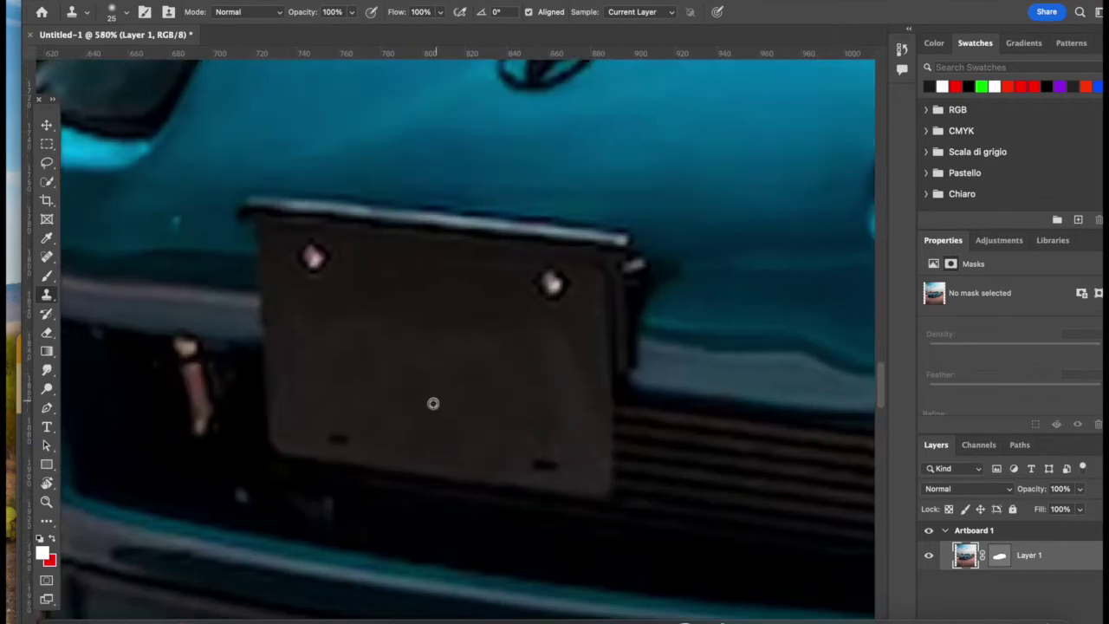
{"action": "left_click_drag", "start_coordinate": [577, 359], "coordinate": [578, 360]}
{"action": "left_click_drag", "start_coordinate": [371, 314], "coordinate": [508, 284]}
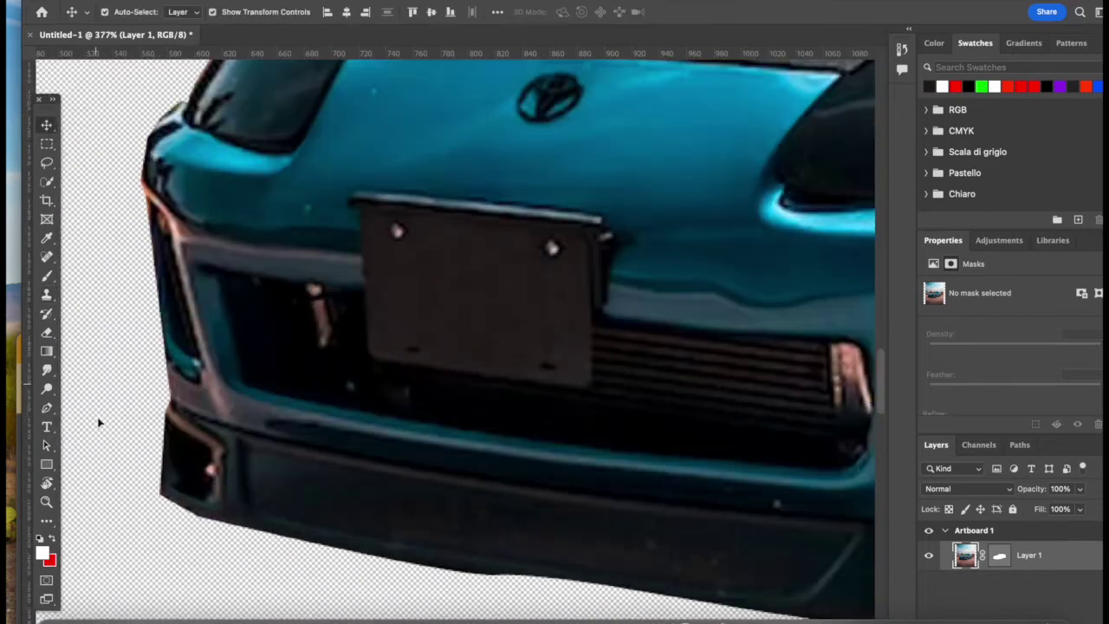
Start a trial text beside the front bumper and set its font to Monument Extended
{"action": "left_click", "coordinate": [47, 426]}
{"action": "left_click", "coordinate": [220, 170]}
{"action": "type", "text": "GLON"}
{"action": "key", "text": "BackSpace"}
{"action": "key", "text": "ctrl+a"}
{"action": "left_click", "coordinate": [241, 12]}
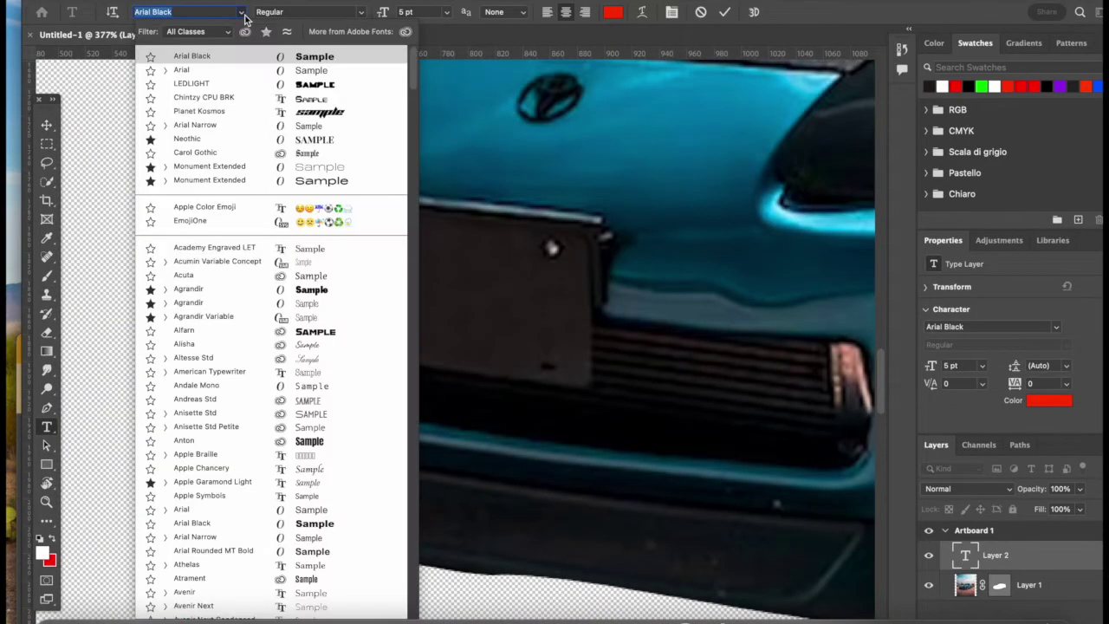
{"action": "left_click", "coordinate": [209, 179]}
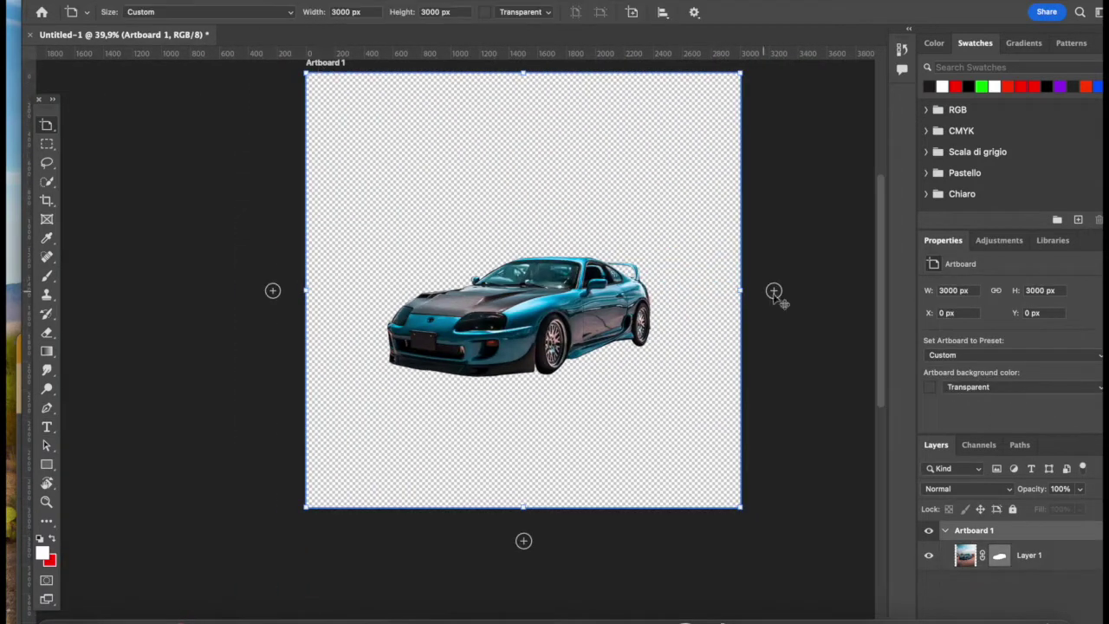
Add a second artboard beside the car's and draw a white rectangle of about 2588 × 1454 px on it
{"action": "left_click", "coordinate": [773, 292]}
{"action": "key", "text": "u"}
{"action": "left_click_drag", "start_coordinate": [313, 241], "coordinate": [687, 451]}
{"action": "key", "text": "v"}
{"action": "scroll", "coordinate": [459, 360], "scroll_direction": "up", "scroll_amount": 3}
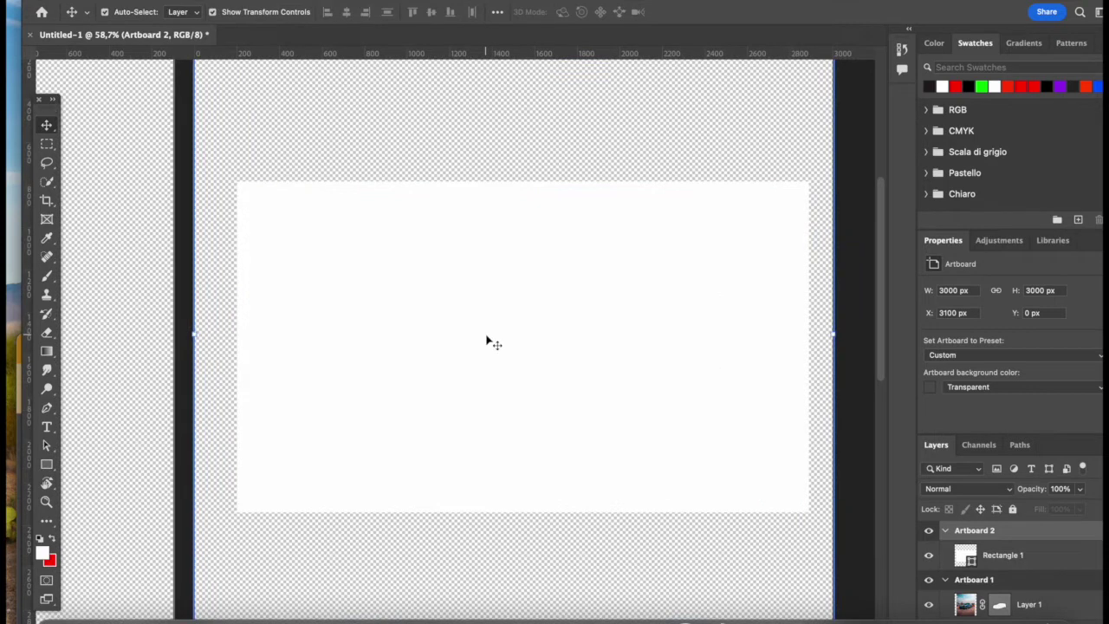
Add red GLOBAL text in Monument Extended Black on the white rectangle and enlarge it to 87,21 pt
{"action": "scroll", "coordinate": [485, 340], "scroll_direction": "up", "scroll_amount": 2}
{"action": "key", "text": "t"}
{"action": "left_click", "coordinate": [305, 380]}
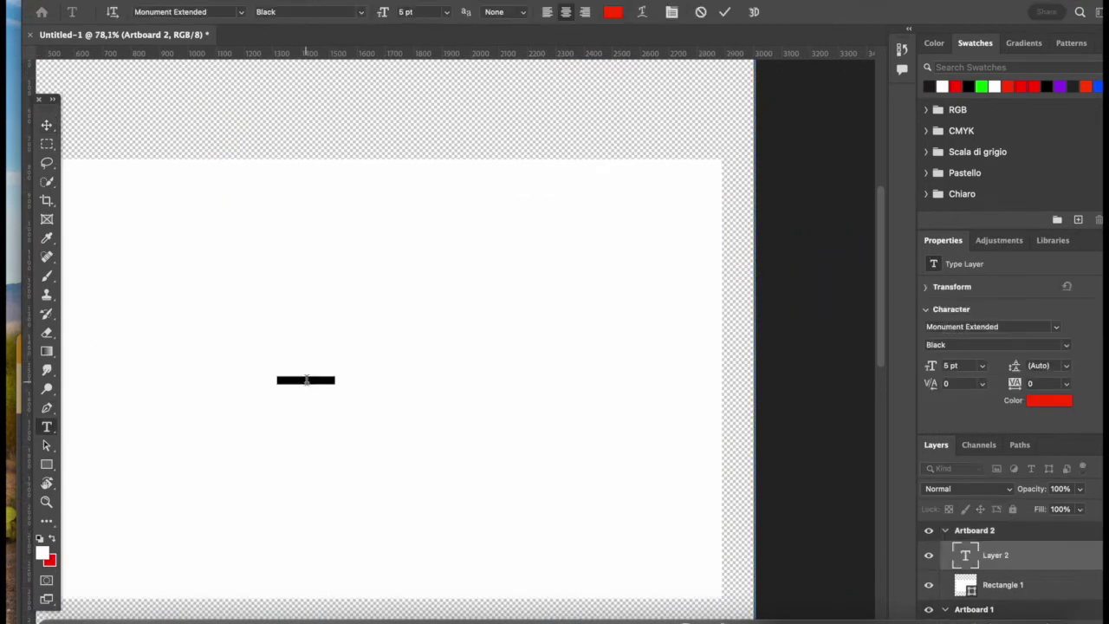
{"action": "key", "text": "Escape"}
{"action": "key", "text": "v"}
{"action": "scroll", "coordinate": [306, 380], "scroll_direction": "down", "scroll_amount": 3}
{"action": "key", "text": "ctrl+t"}
{"action": "left_click_drag", "start_coordinate": [520, 376], "coordinate": [510, 355]}
{"action": "key", "text": "Return"}
{"action": "scroll", "coordinate": [656, 384], "scroll_direction": "up", "scroll_amount": 1}
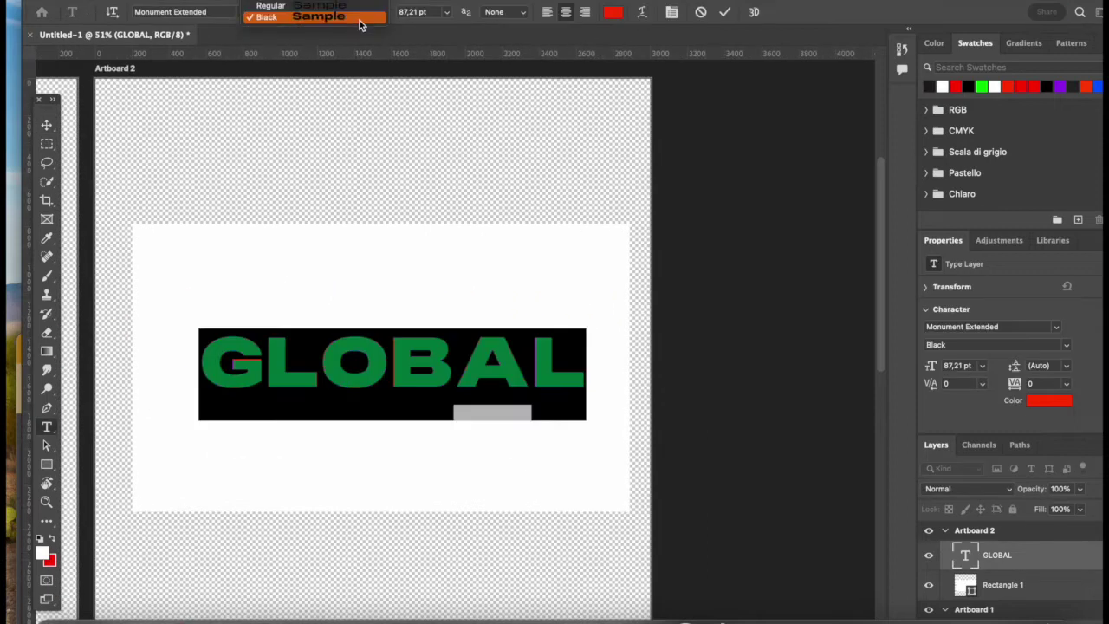
{"action": "left_click", "coordinate": [359, 20]}
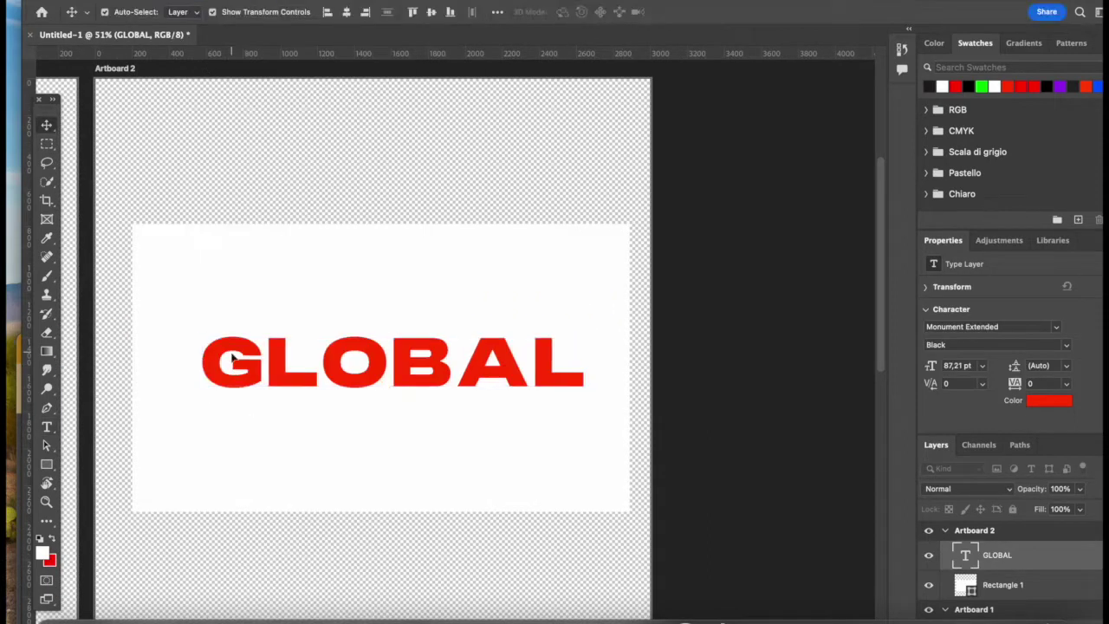
Set the letter G of GLOBAL in the Altesse Std font at size 100
{"action": "key", "text": "t"}
{"action": "left_click_drag", "start_coordinate": [202, 358], "coordinate": [262, 357]}
{"action": "left_click", "coordinate": [241, 12]}
{"action": "left_click", "coordinate": [445, 346]}
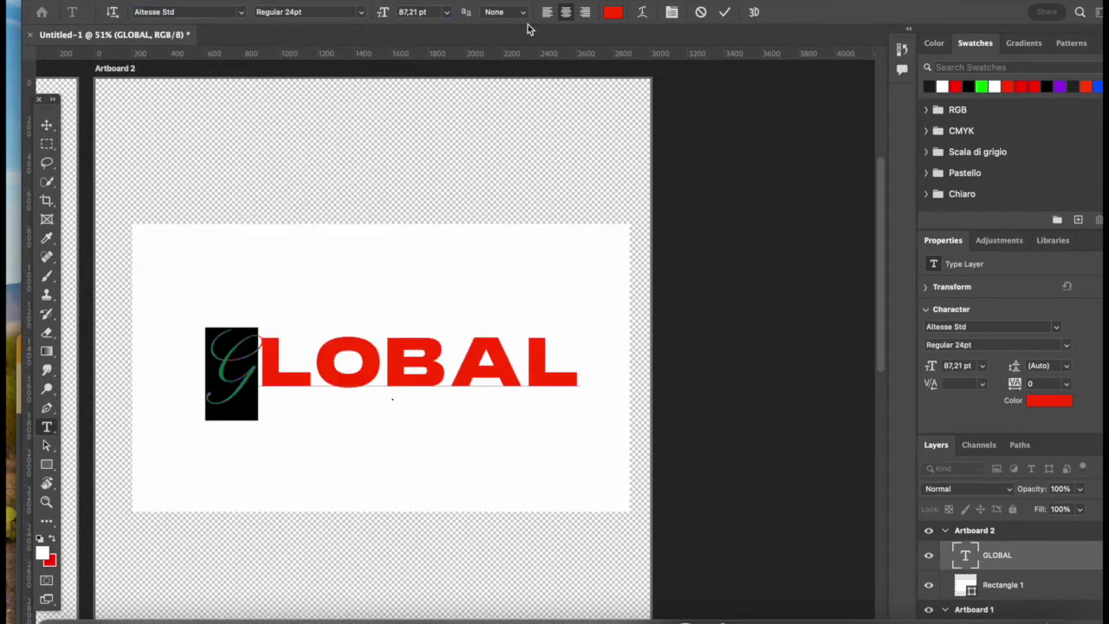
{"action": "type", "text": "100"}
{"action": "key", "text": "Return"}
{"action": "key", "text": "Escape"}
{"action": "key", "text": "v"}
{"action": "scroll", "coordinate": [442, 364], "scroll_direction": "up", "scroll_amount": 2}
{"action": "key", "text": "super+minus"}
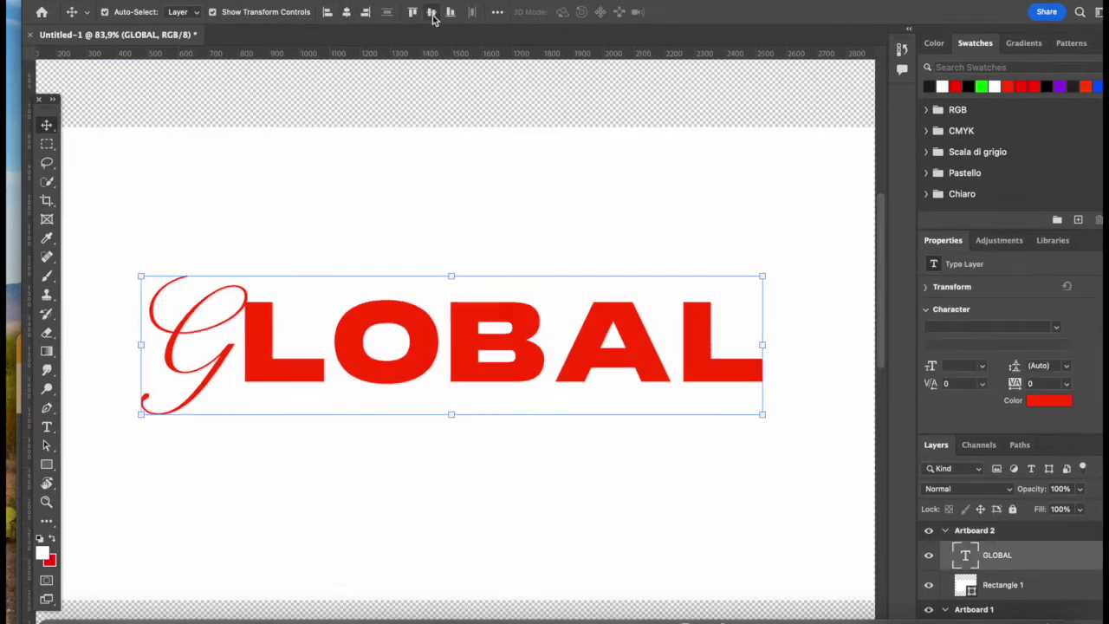
Fill the rectangle behind GLOBAL with the licence plate's sampled dark colour, #241c1d
{"action": "left_click", "coordinate": [522, 459]}
{"action": "scroll", "coordinate": [485, 314], "scroll_direction": "left", "scroll_amount": 10}
{"action": "left_click", "coordinate": [975, 380]}
{"action": "left_click", "coordinate": [1083, 381]}
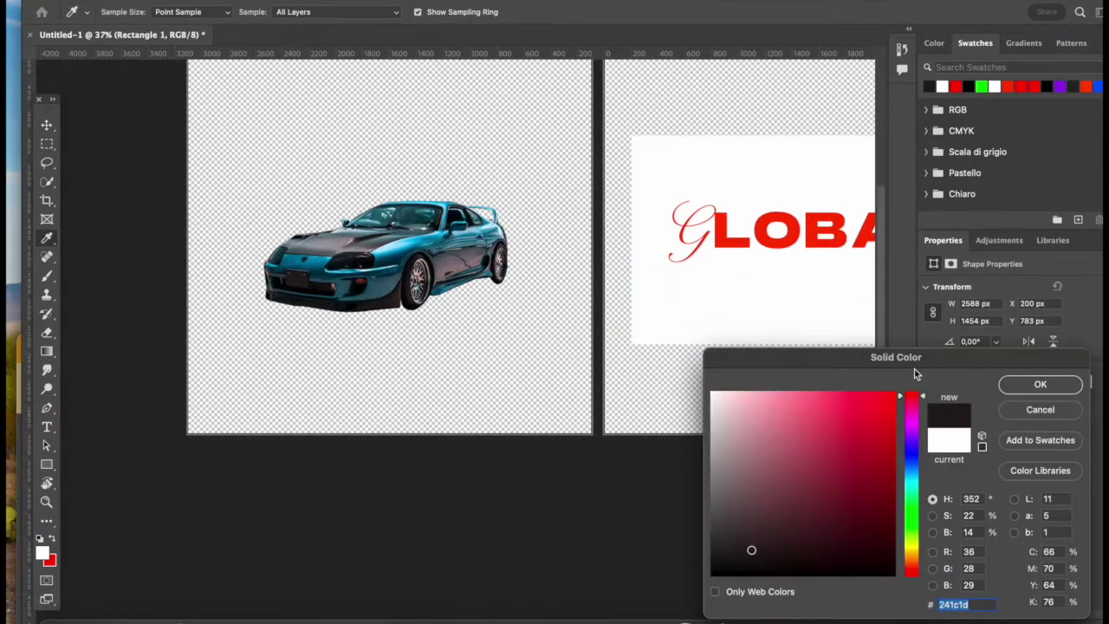
{"action": "key", "text": "Return"}
Recolour the GLOBAL text with a blue sampled from the car's bodywork
{"action": "scroll", "coordinate": [750, 386], "scroll_direction": "up", "scroll_amount": 2}
{"action": "left_click", "coordinate": [683, 557]}
{"action": "left_click", "coordinate": [676, 326]}
{"action": "left_click", "coordinate": [1048, 399]}
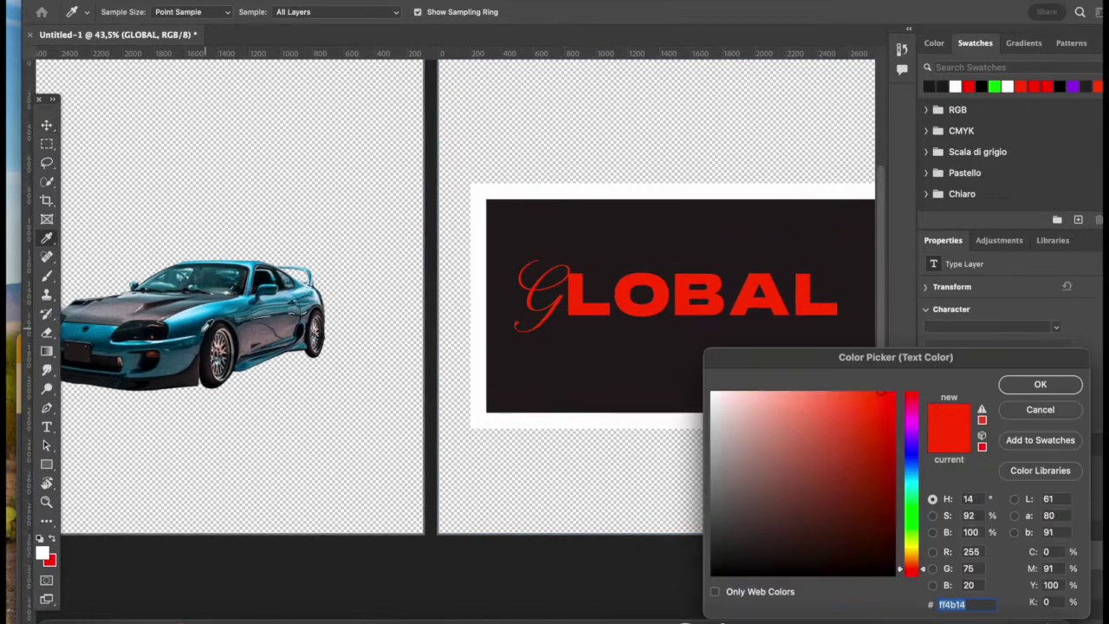
{"action": "left_click", "coordinate": [191, 323]}
{"action": "left_click", "coordinate": [104, 329]}
{"action": "key", "text": "Return"}
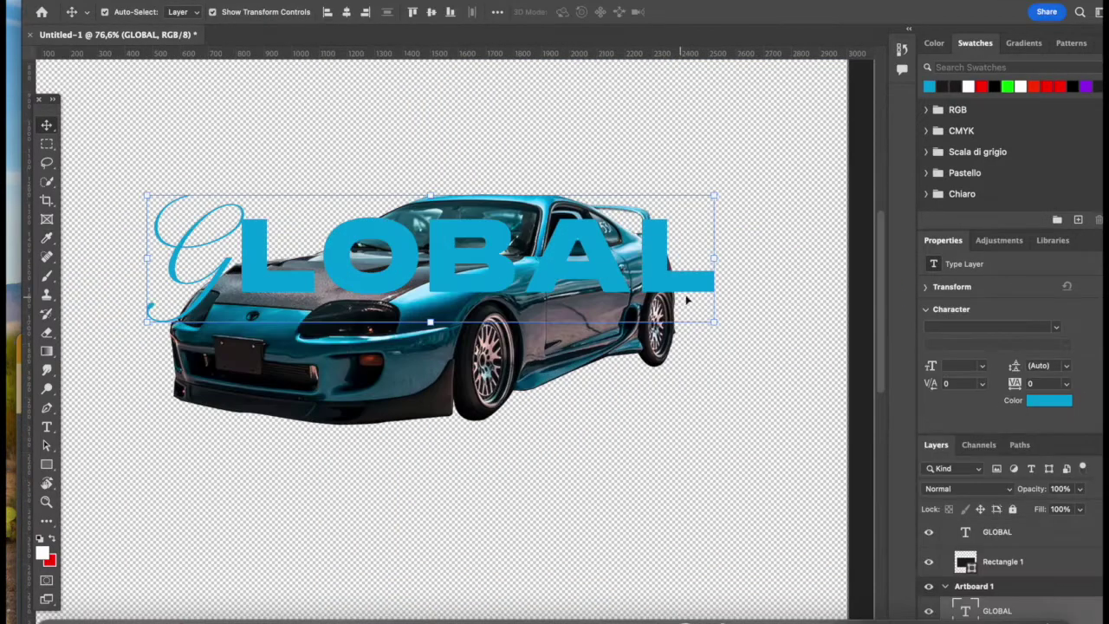
Shrink the blue GLOBAL copy, place it below the car and convert it to a smart object
{"action": "left_click_drag", "start_coordinate": [595, 315], "coordinate": [360, 471]}
{"action": "right_click", "coordinate": [985, 508]}
{"action": "left_click", "coordinate": [431, 500]}
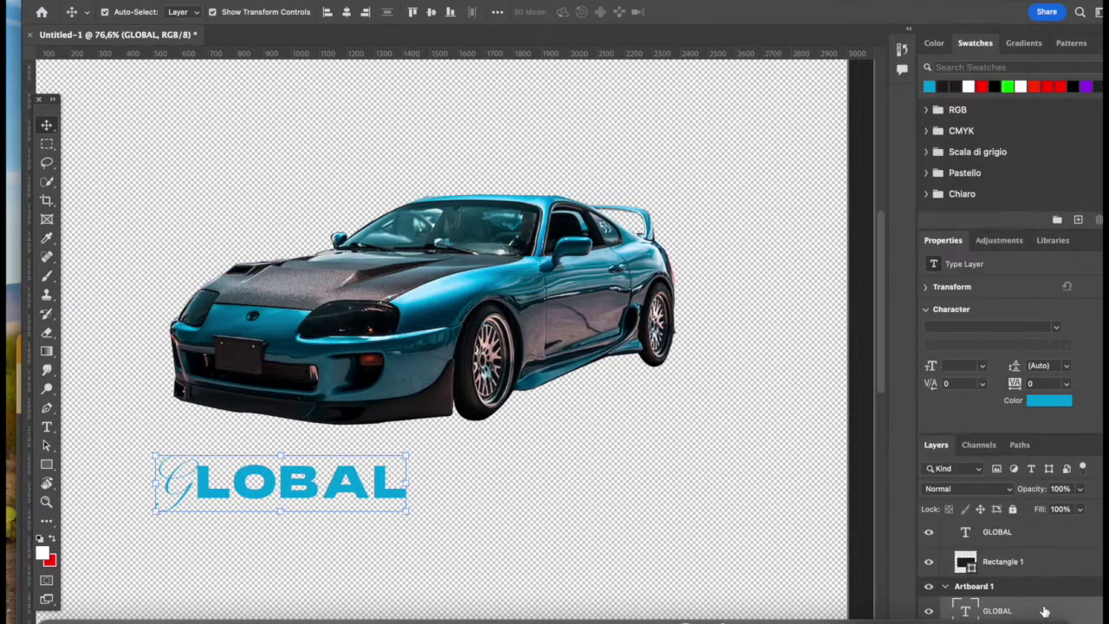
Scale the GLOBAL lettering down to about 136 × 34 px, rotate it 4,52° and place it on the licence plate
{"action": "key", "text": "ctrl+t"}
{"action": "scroll", "coordinate": [260, 481], "scroll_direction": "up", "scroll_amount": 5}
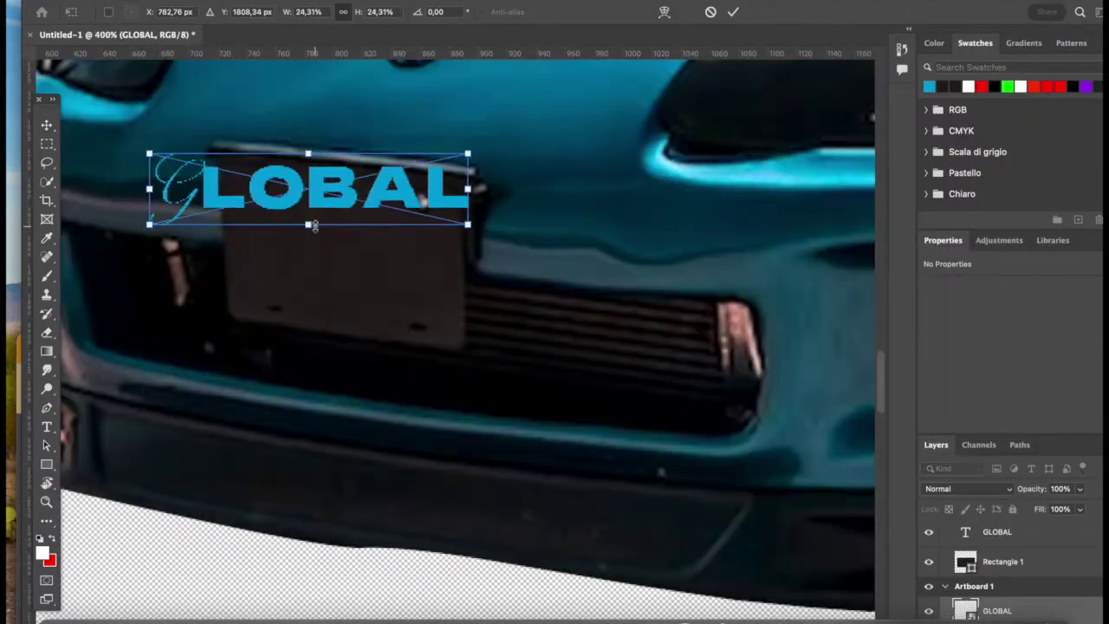
{"action": "left_click_drag", "start_coordinate": [149, 153], "coordinate": [268, 205]}
{"action": "left_click_drag", "start_coordinate": [369, 228], "coordinate": [349, 245]}
{"action": "left_click_drag", "start_coordinate": [488, 243], "coordinate": [488, 259]}
{"action": "key", "text": "Return"}
{"action": "scroll", "coordinate": [468, 286], "scroll_direction": "up", "scroll_amount": 3}
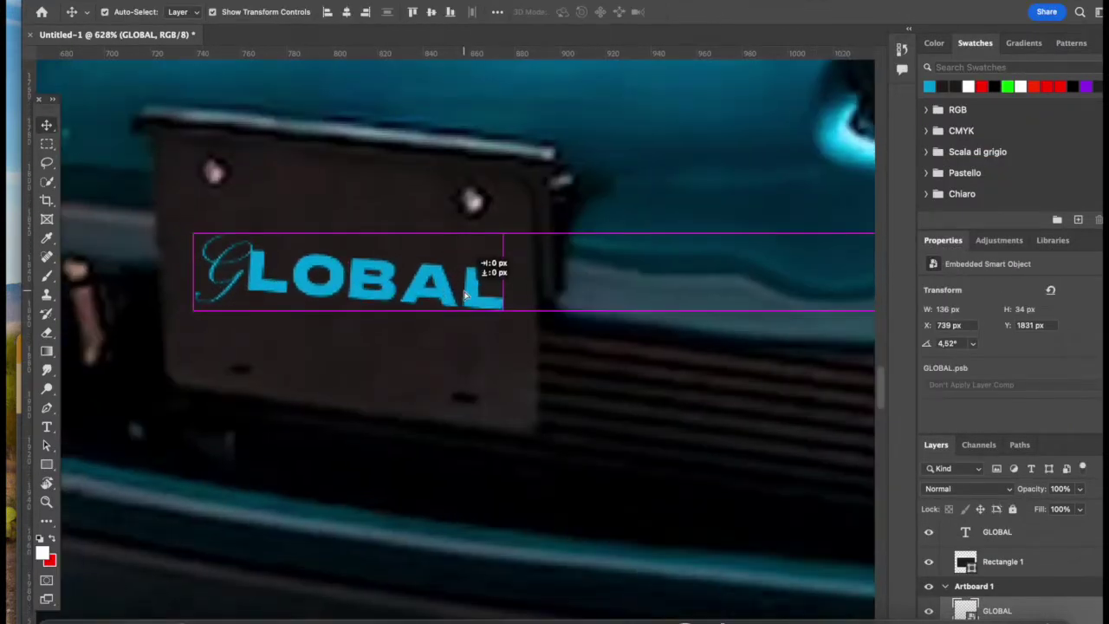
Stretch the plate lettering to a height of 21,09% at 14,92% width and fine-tune its position
{"action": "scroll", "coordinate": [465, 296], "scroll_direction": "down", "scroll_amount": 5}
{"action": "scroll", "coordinate": [564, 352], "scroll_direction": "up", "scroll_amount": 3}
{"action": "key", "text": "ctrl+t"}
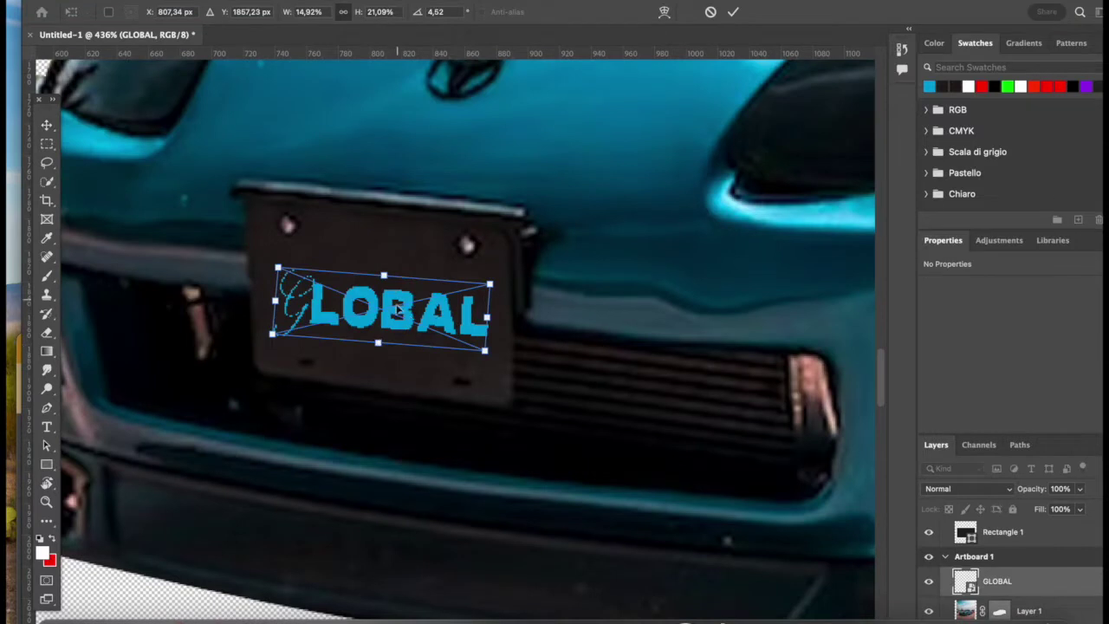
{"action": "left_click_drag", "start_coordinate": [396, 310], "coordinate": [398, 311]}
{"action": "key", "text": "Return"}
{"action": "scroll", "coordinate": [467, 347], "scroll_direction": "up", "scroll_amount": 2}
Set the GLOBAL plate lettering's blend mode to Exclusion
{"action": "left_click", "coordinate": [967, 487]}
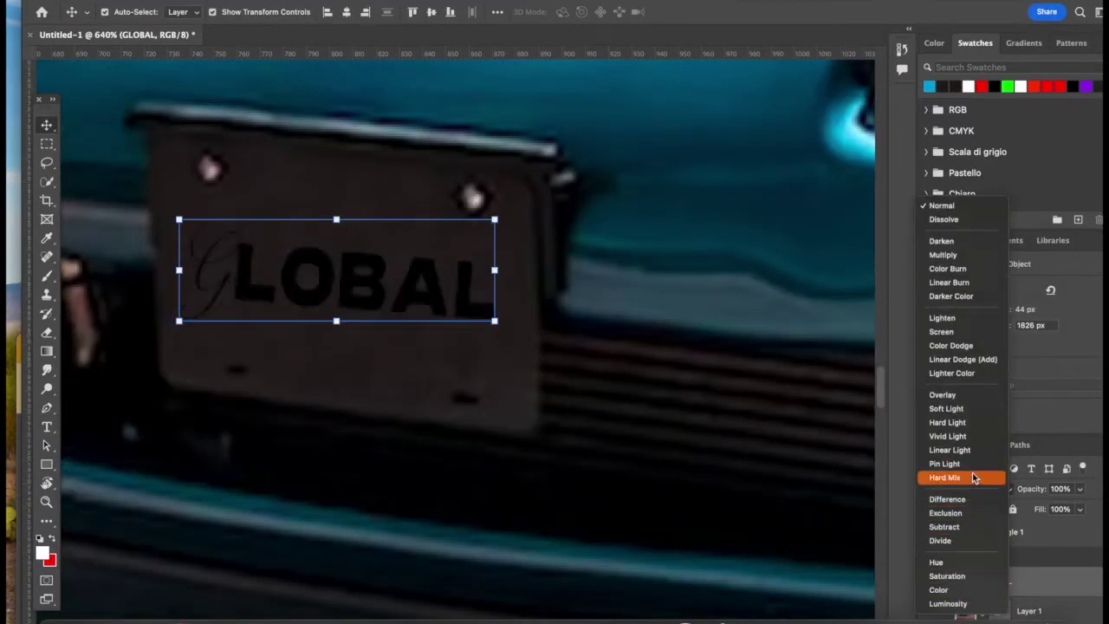
{"action": "left_click", "coordinate": [945, 513]}
{"action": "scroll", "coordinate": [749, 240], "scroll_direction": "down", "scroll_amount": 6}
{"action": "scroll", "coordinate": [708, 445], "scroll_direction": "up", "scroll_amount": 6}
Apply a Gaussian Blur with a radius of 0,7 pixels to the GLOBAL plate lettering
{"action": "left_click", "coordinate": [351, 2]}
{"action": "mouse_move", "coordinate": [520, 160]}
{"action": "left_click", "coordinate": [598, 216]}
{"action": "left_click_drag", "start_coordinate": [836, 349], "coordinate": [781, 342]}
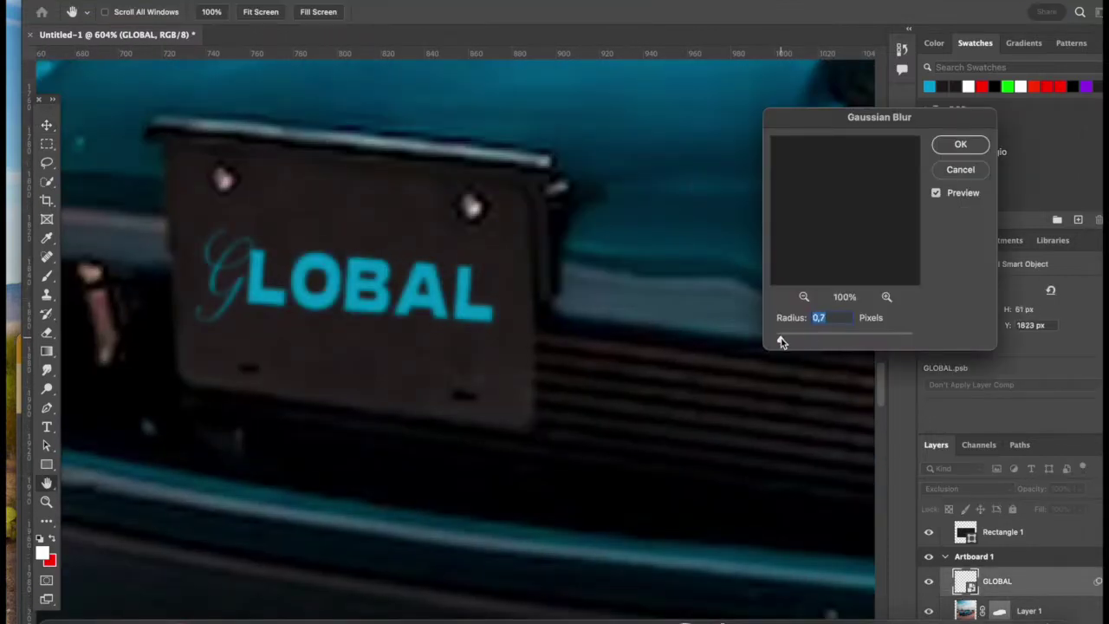
{"action": "key", "text": "Return"}
Change the GLOBAL plate lettering's blend mode to Difference and check the plate on the whole car
{"action": "left_click", "coordinate": [979, 489]}
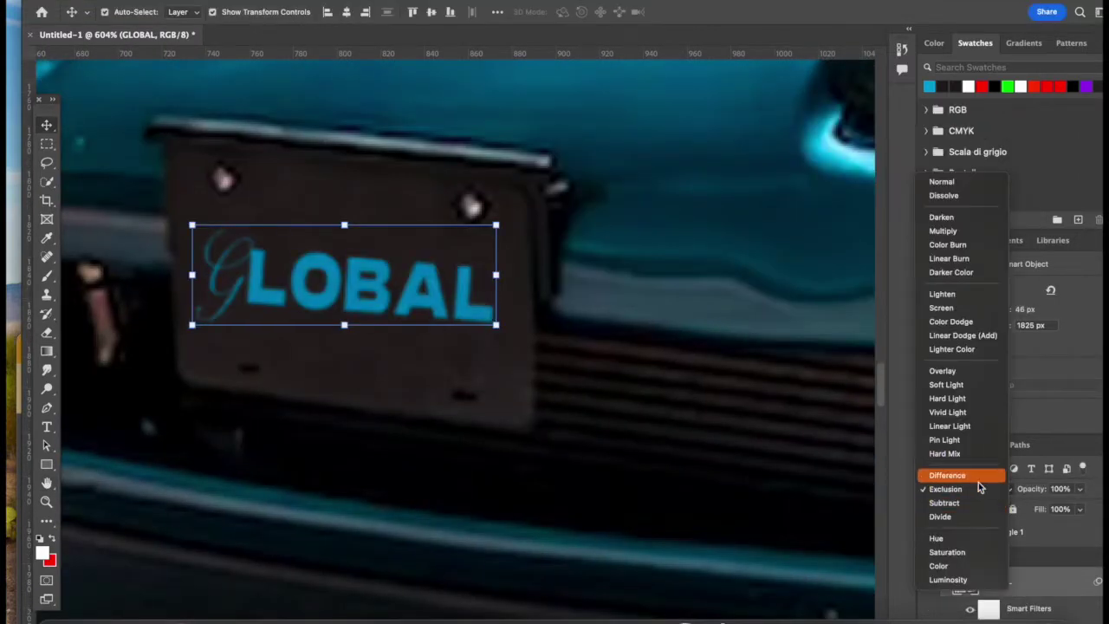
{"action": "left_click", "coordinate": [976, 476]}
{"action": "left_click", "coordinate": [789, 386]}
{"action": "scroll", "coordinate": [786, 384], "scroll_direction": "down", "scroll_amount": 10}
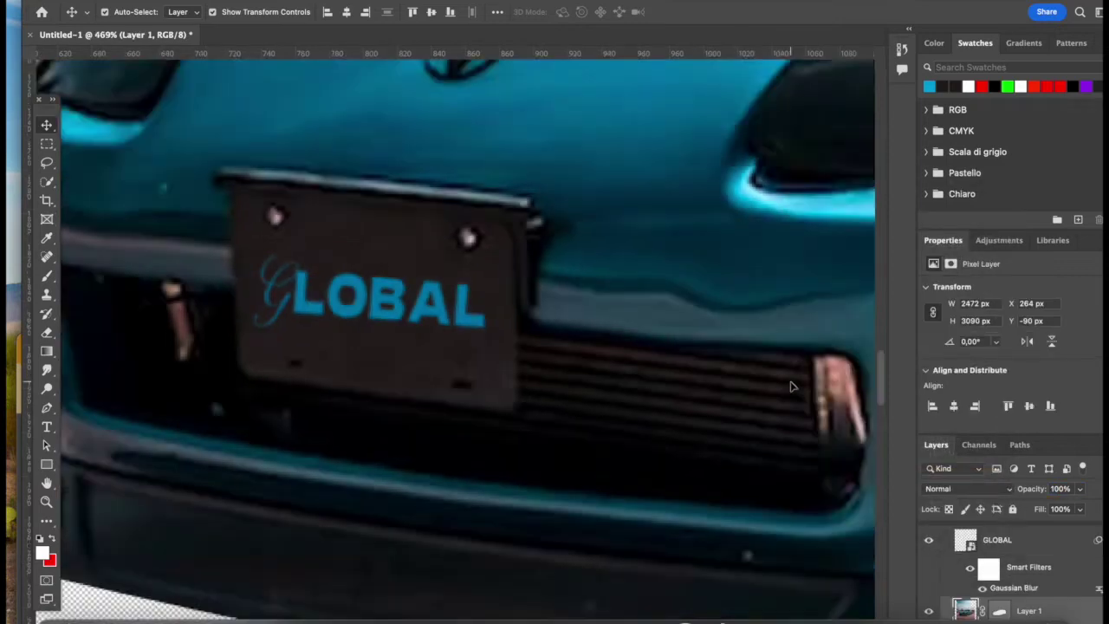
{"action": "scroll", "coordinate": [629, 355], "scroll_direction": "up", "scroll_amount": 3}
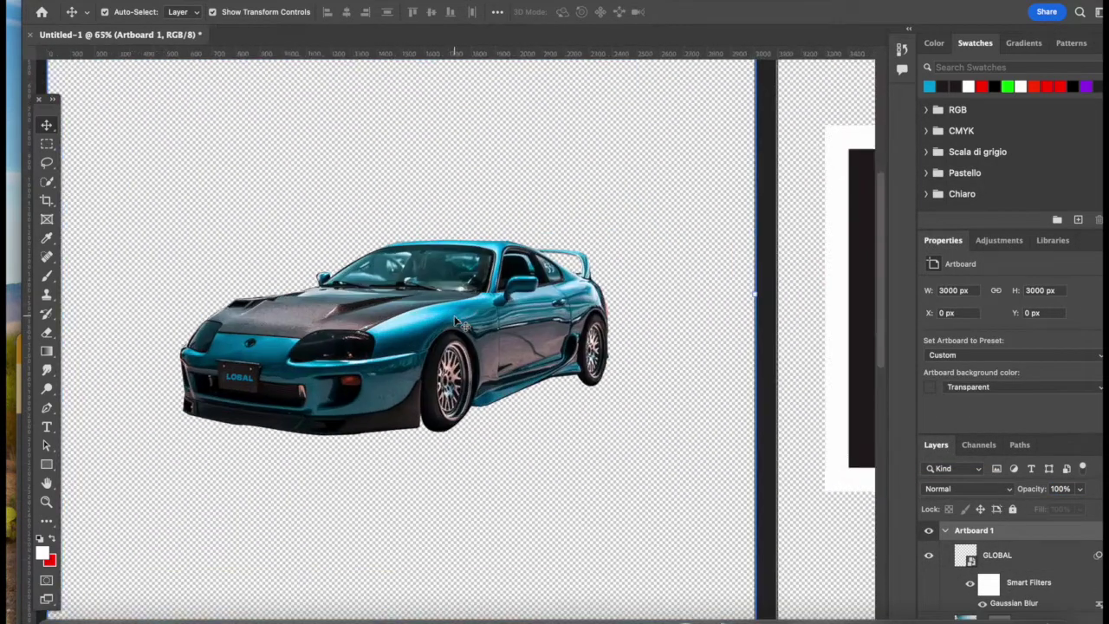
{"action": "scroll", "coordinate": [619, 425], "scroll_direction": "down", "scroll_amount": 3}
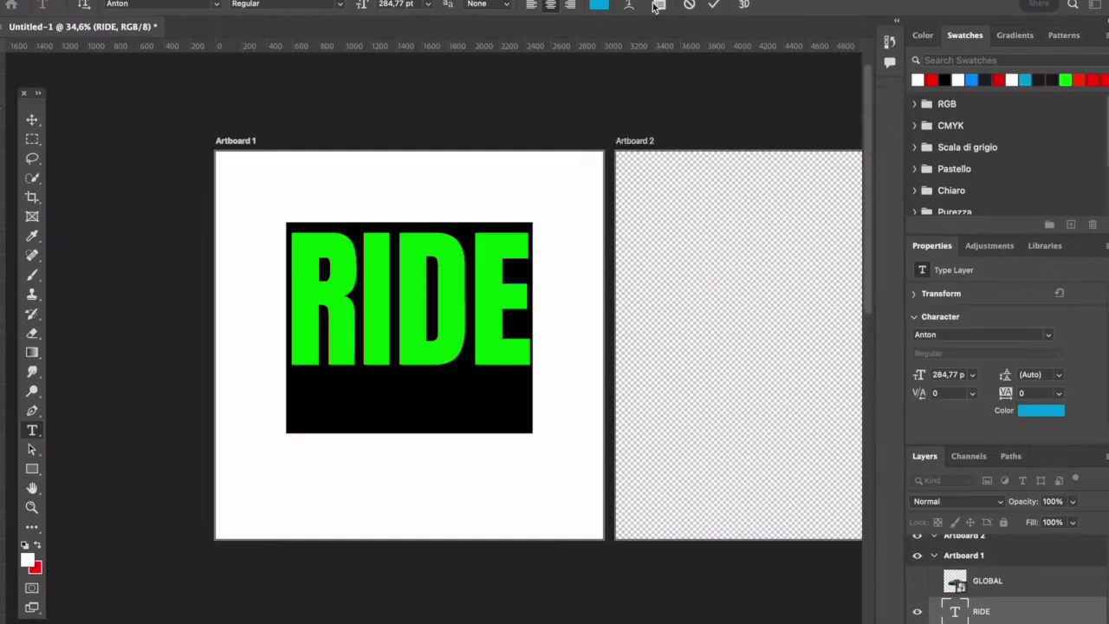
Try an Arc warp with a changed bend on the RIDE text
{"action": "left_click", "coordinate": [658, 7]}
{"action": "left_click", "coordinate": [693, 142]}
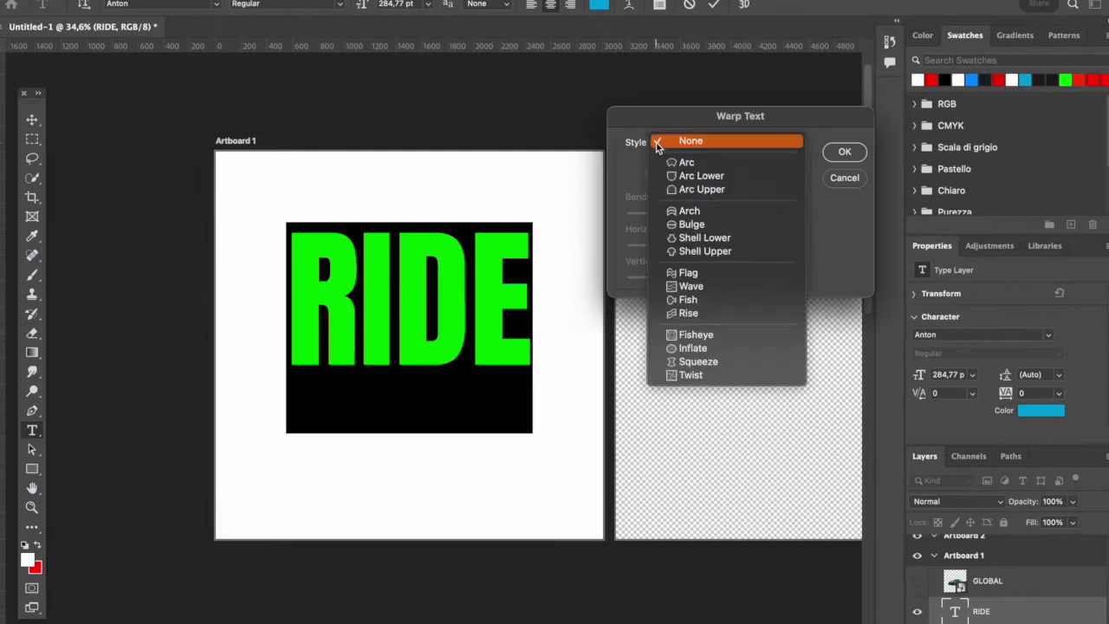
{"action": "left_click", "coordinate": [680, 165]}
{"action": "left_click_drag", "start_coordinate": [748, 214], "coordinate": [717, 216]}
{"action": "left_click", "coordinate": [843, 178]}
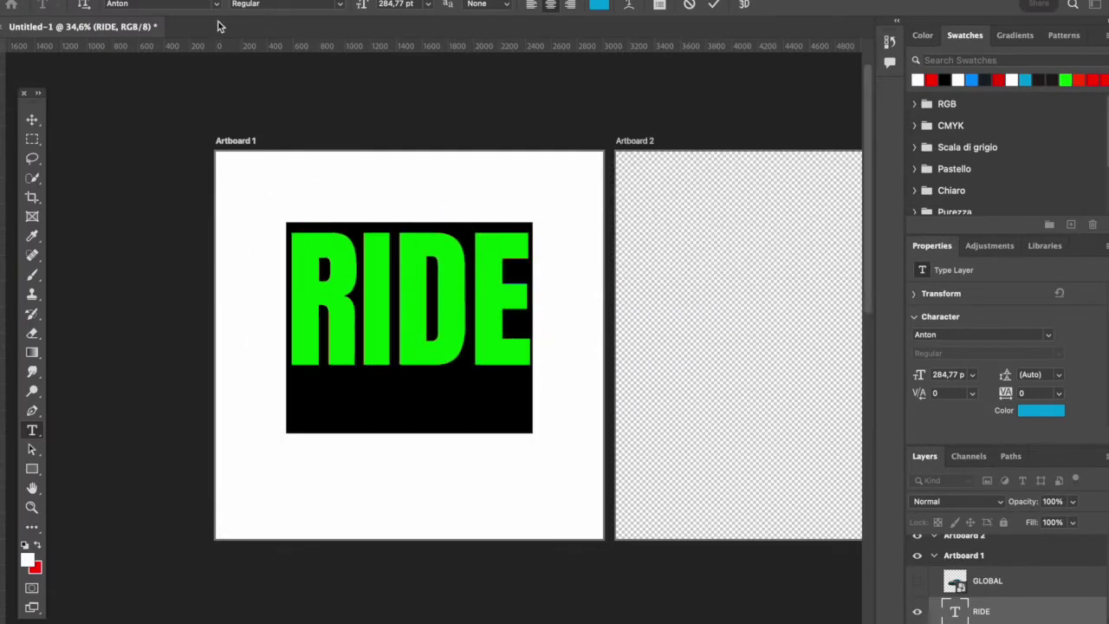
Try the College font on the RIDE text
{"action": "left_click", "coordinate": [216, 3]}
{"action": "key", "text": "Down"}
{"action": "key", "text": "Down"}
{"action": "key", "text": "Down"}
{"action": "key", "text": "Down"}
{"action": "type", "text": "College"}
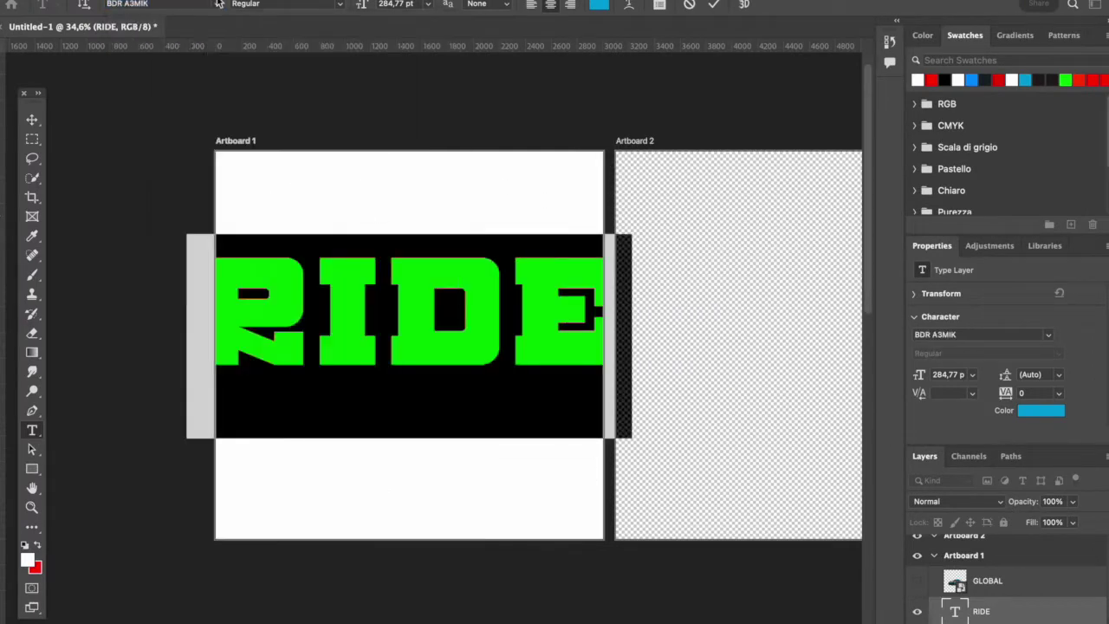
{"action": "key", "text": "Down"}
{"action": "key", "text": "Return"}
Try an Arc warp on the College-style RIDE text and scale the title down
{"action": "left_click", "coordinate": [629, 3]}
{"action": "left_click", "coordinate": [668, 142]}
{"action": "left_click", "coordinate": [668, 161]}
{"action": "mouse_move", "coordinate": [748, 212]}
{"action": "left_mouse_down"}
{"action": "mouse_move", "coordinate": [713, 215]}
{"action": "mouse_move", "coordinate": [732, 216]}
{"action": "left_mouse_up"}
{"action": "key", "text": "Return"}
{"action": "key", "text": "ctrl+t"}
{"action": "left_click_drag", "start_coordinate": [631, 286], "coordinate": [537, 249]}
{"action": "key", "text": "Return"}
{"action": "scroll", "coordinate": [664, 263], "scroll_direction": "up", "scroll_amount": 3}
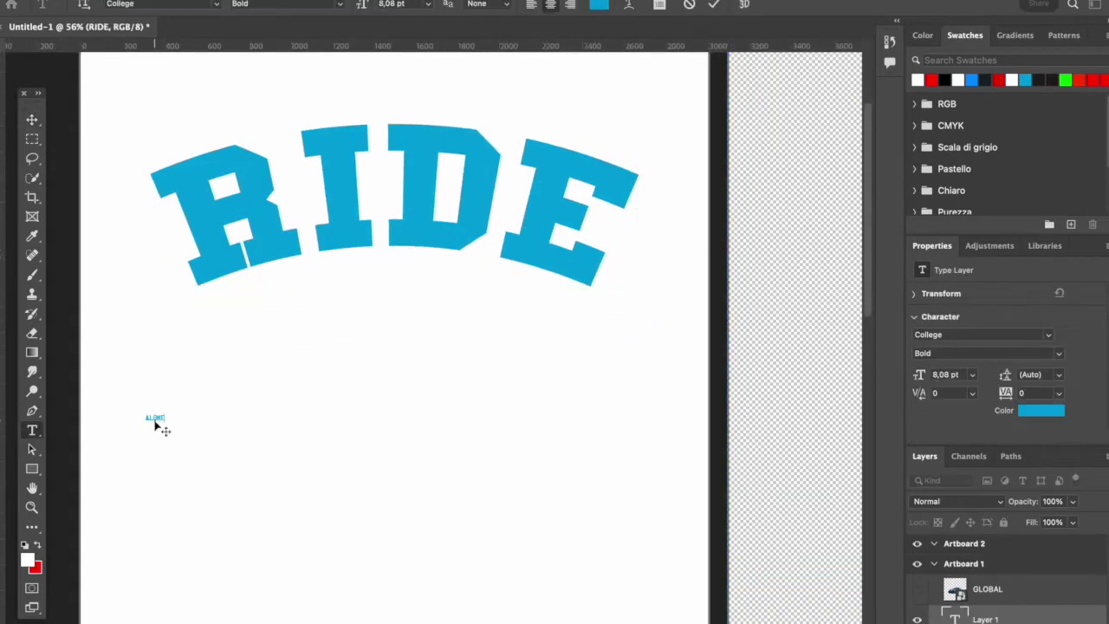
{"action": "key", "text": "ctrl+z"}
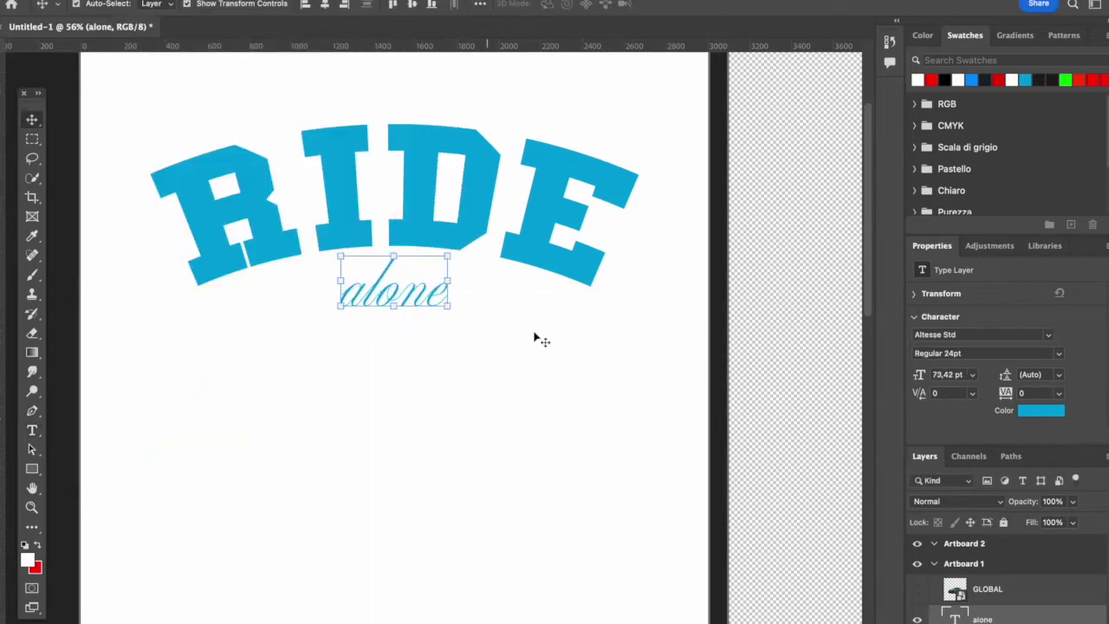
Compare the RIDE title with the lettering on the vintage racing T-shirt reference on Pinterest
{"action": "scroll", "coordinate": [410, 297], "scroll_direction": "down", "scroll_amount": 3}
{"action": "key", "text": "super+Tab"}
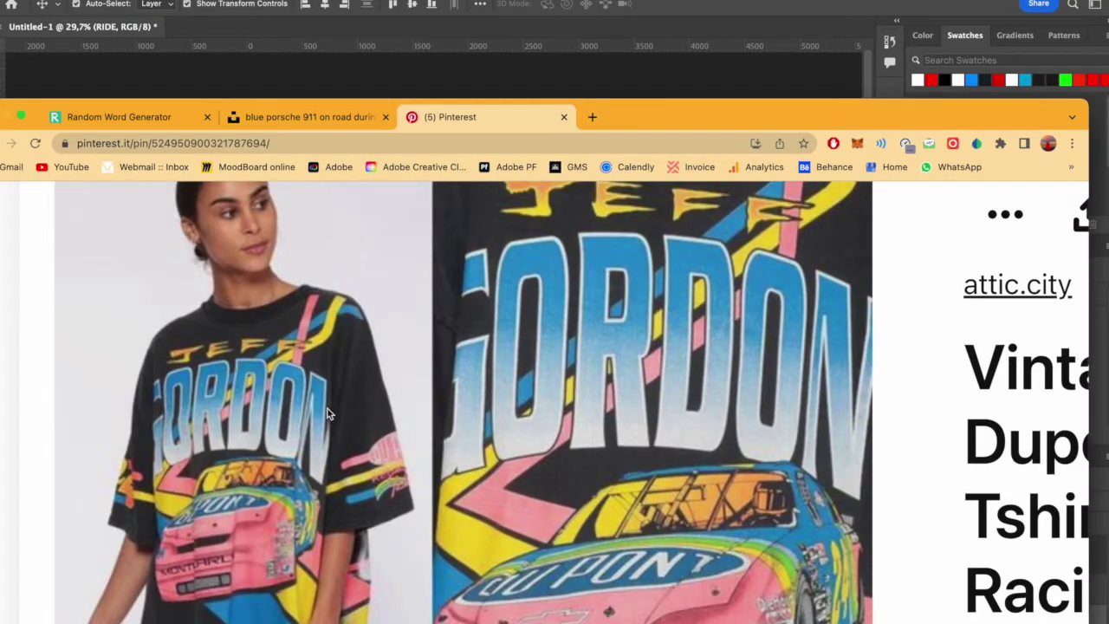
{"action": "key", "text": "super+Tab"}
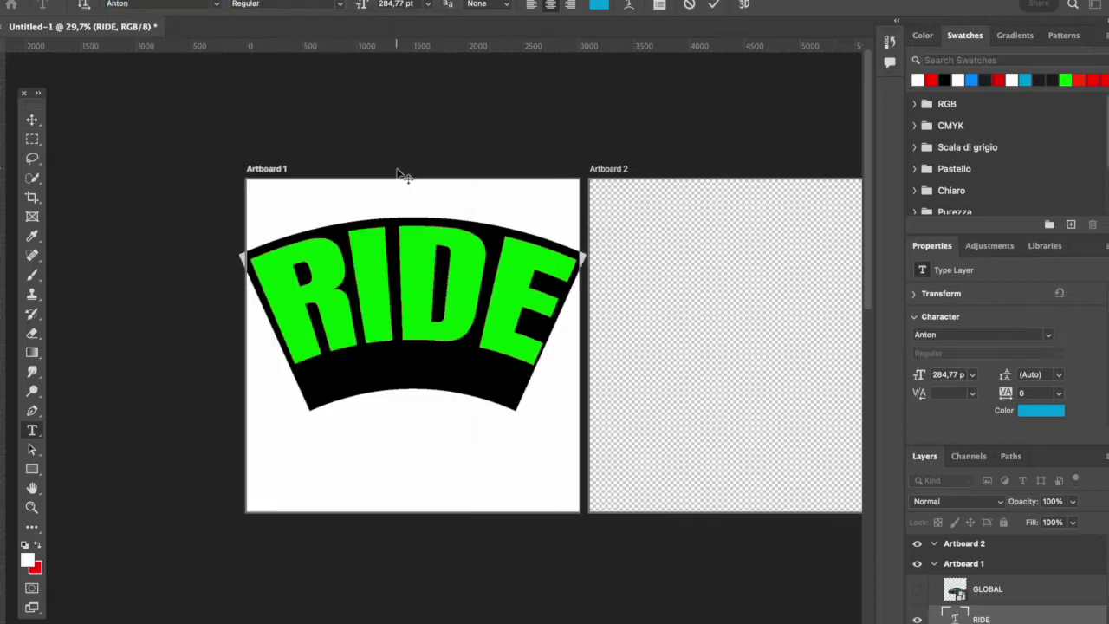
Try reducing the Arc warp's horizontal bend on the Anton RIDE text to +5 %
{"action": "left_click", "coordinate": [633, 5]}
{"action": "left_click_drag", "start_coordinate": [729, 214], "coordinate": [711, 216]}
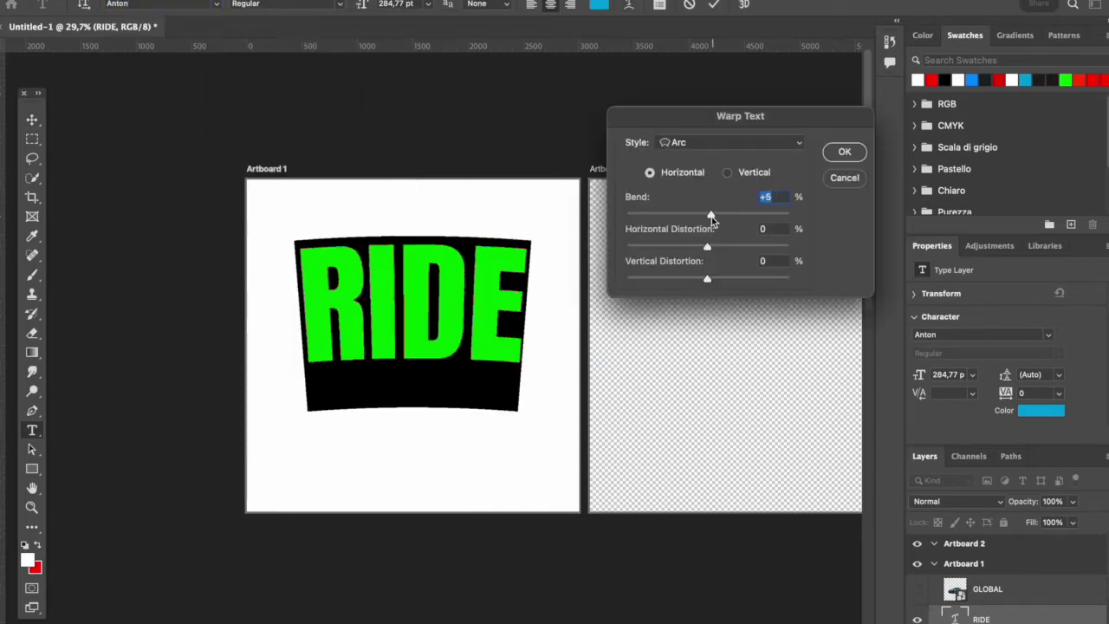
{"action": "key", "text": "Return"}
{"action": "scroll", "coordinate": [524, 276], "scroll_direction": "up", "scroll_amount": 3}
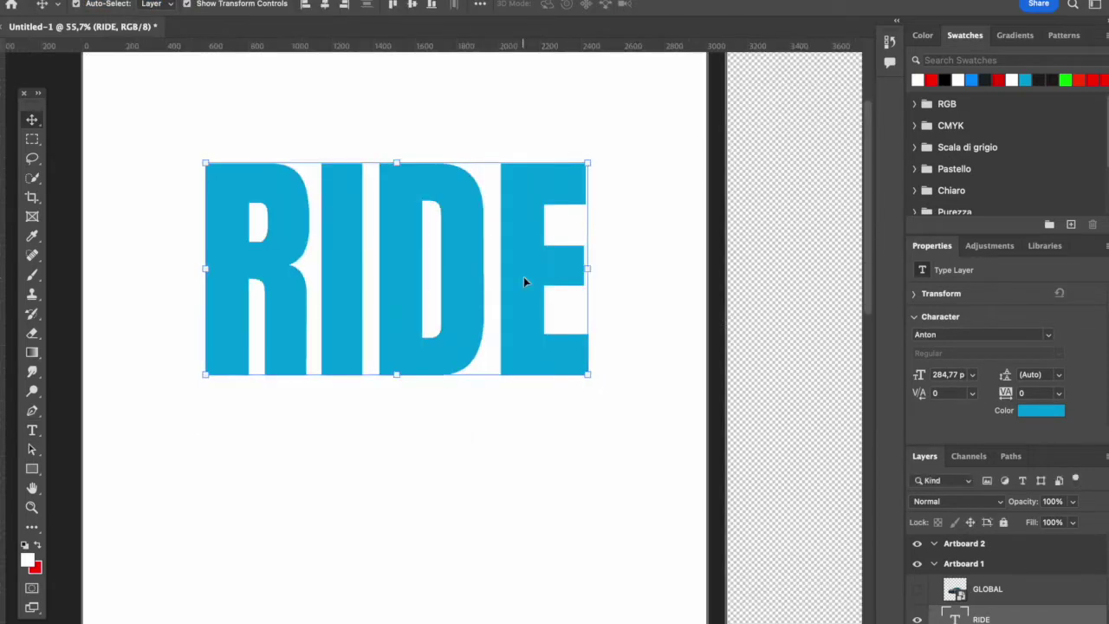
{"action": "key", "text": "Escape"}
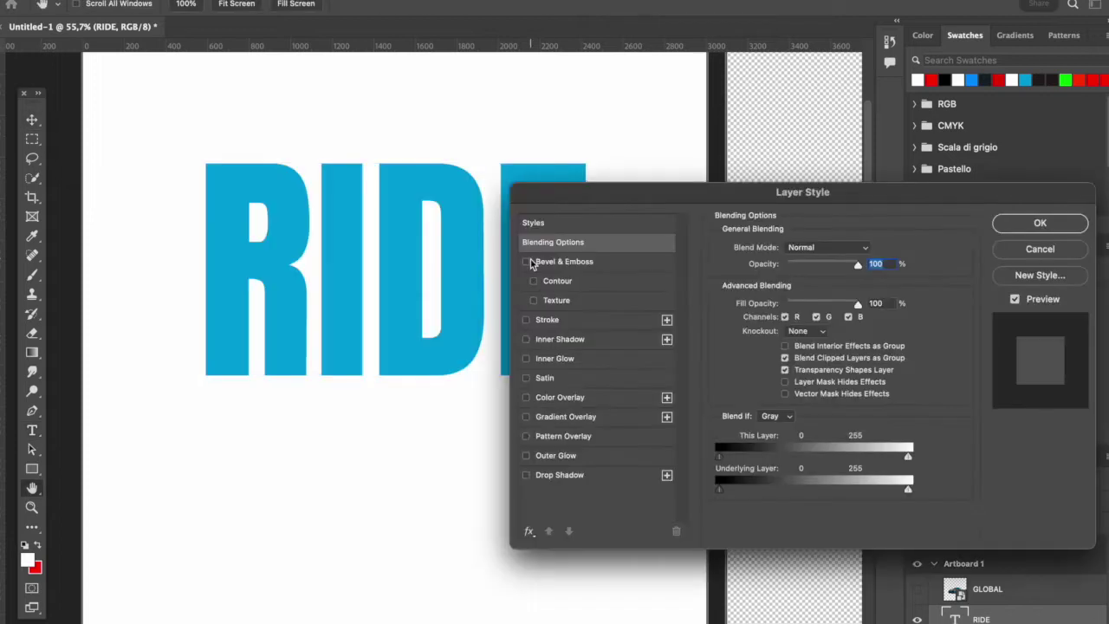
{"action": "left_click", "coordinate": [526, 397]}
{"action": "left_click", "coordinate": [806, 249]}
{"action": "left_click", "coordinate": [866, 248]}
{"action": "key", "text": "Escape"}
{"action": "left_click", "coordinate": [526, 397]}
Add a linear Gradient Overlay to the RIDE text and set the gradient's start color stop to 00b4ff
{"action": "left_click", "coordinate": [526, 417]}
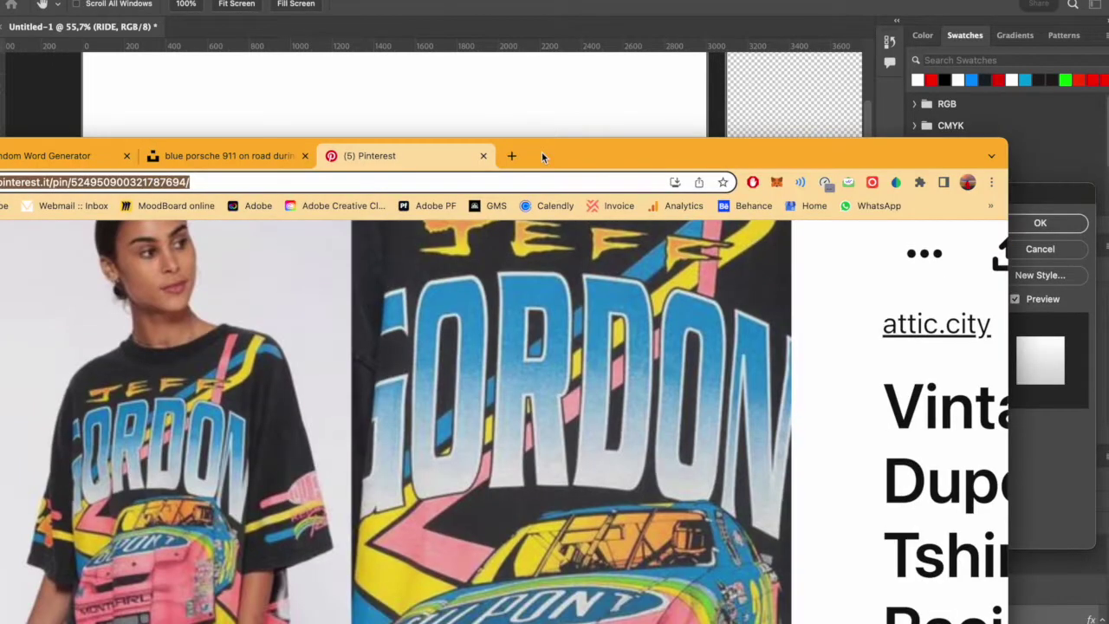
{"action": "left_click", "coordinate": [565, 417]}
{"action": "left_click", "coordinate": [810, 282]}
{"action": "left_click", "coordinate": [264, 367]}
{"action": "double_click", "coordinate": [264, 367]}
{"action": "key", "text": "super+v"}
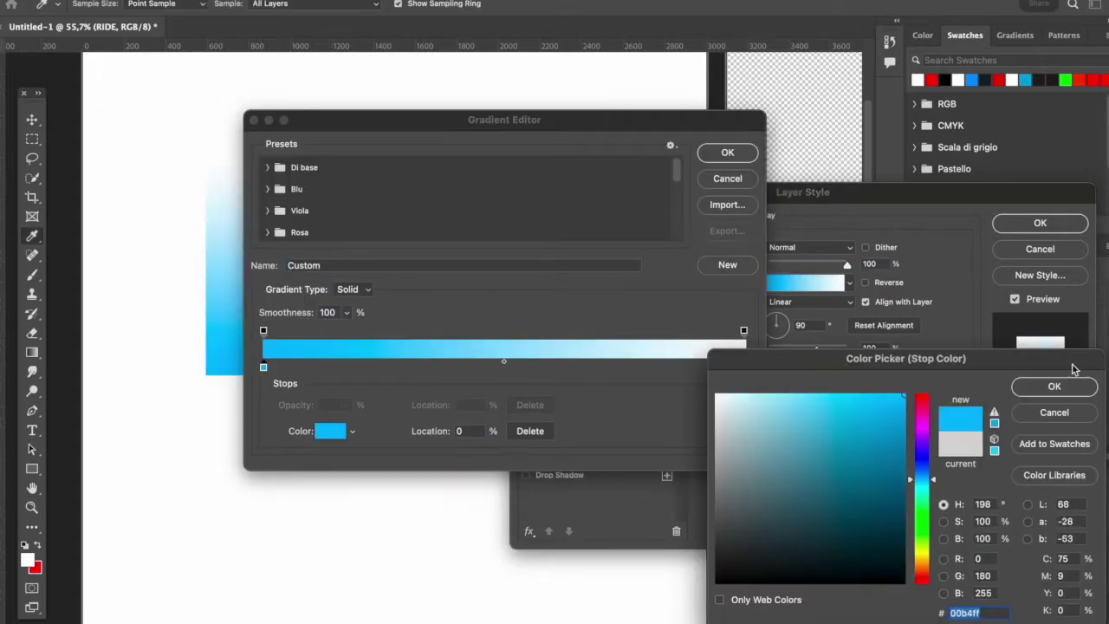
{"action": "left_click", "coordinate": [1054, 387]}
Set the gradient's end color stop to light pink fdd6f8 and the overlay's angle to -90°
{"action": "double_click", "coordinate": [743, 367]}
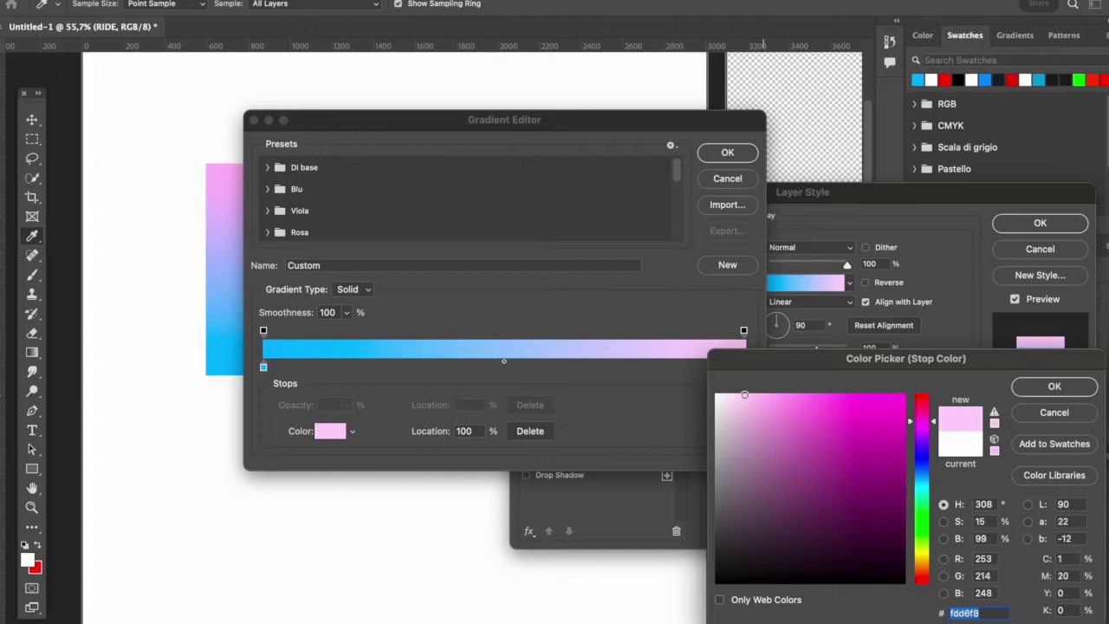
{"action": "key", "text": "Return"}
{"action": "key", "text": "Return"}
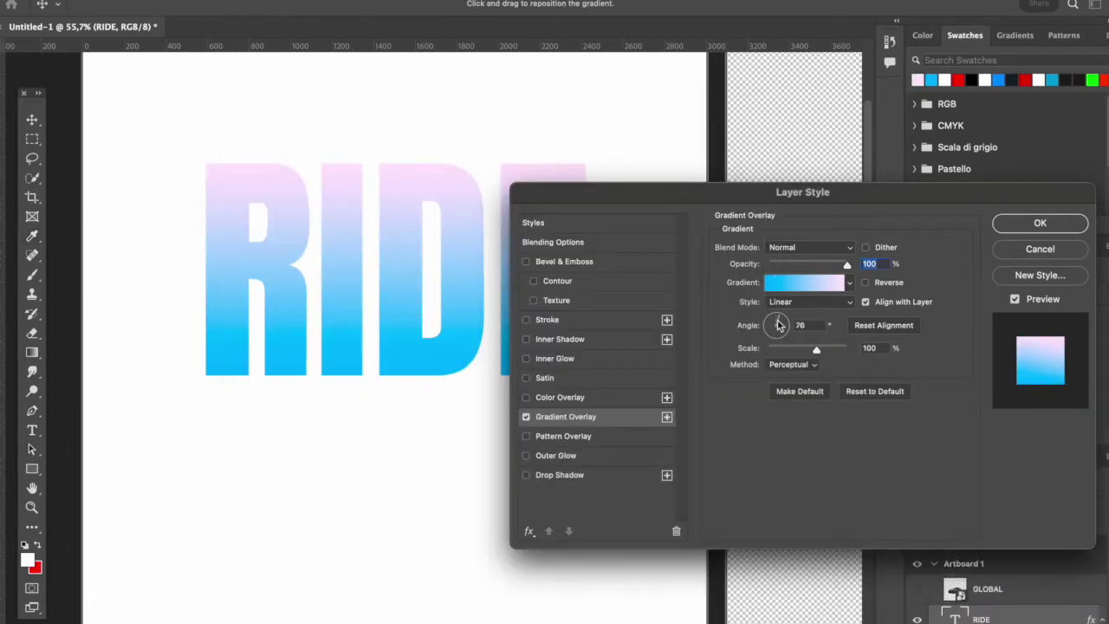
{"action": "type", "text": "90"}
{"action": "key", "text": "Return"}
Check the T-shirt reference's lettering and change the gradient's end color stop to the paler pink fff6fe
{"action": "key", "text": "super+Tab"}
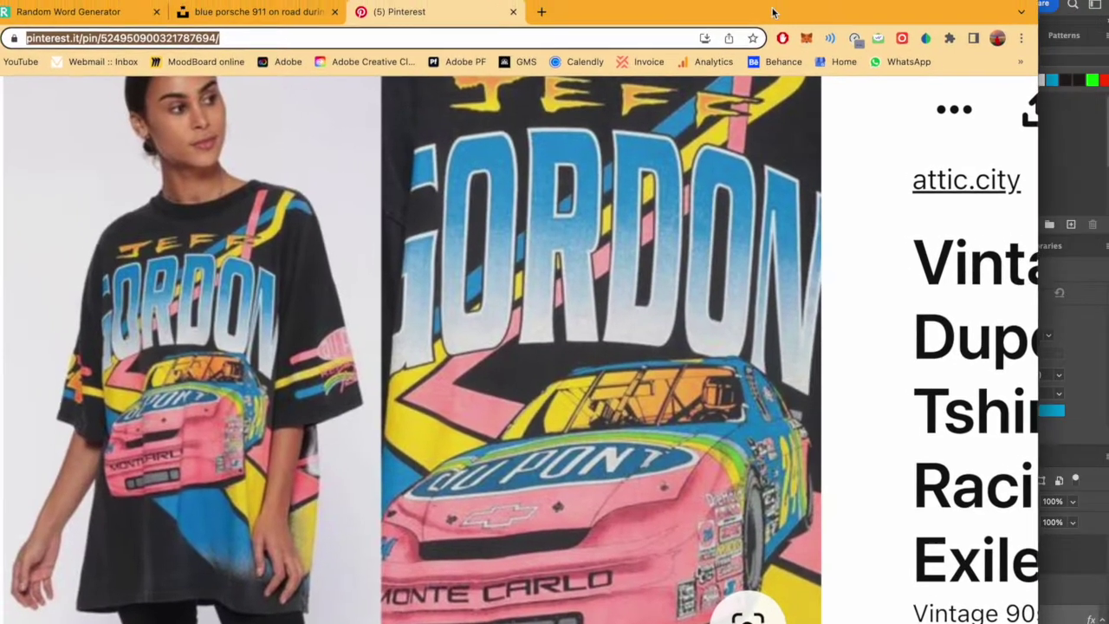
{"action": "key", "text": "super+m"}
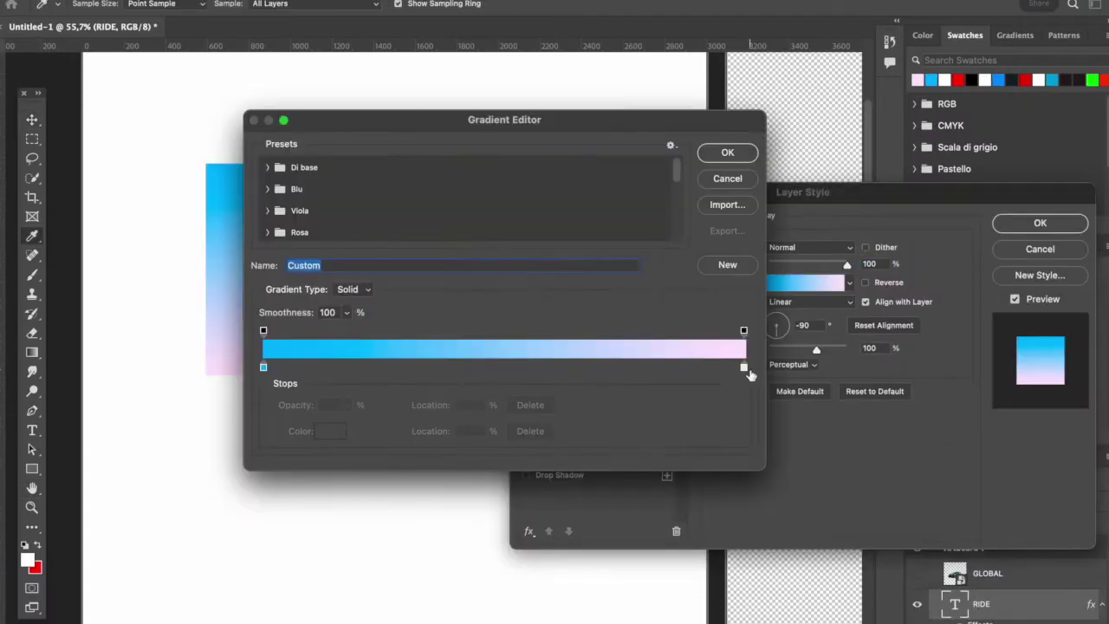
{"action": "double_click", "coordinate": [743, 367]}
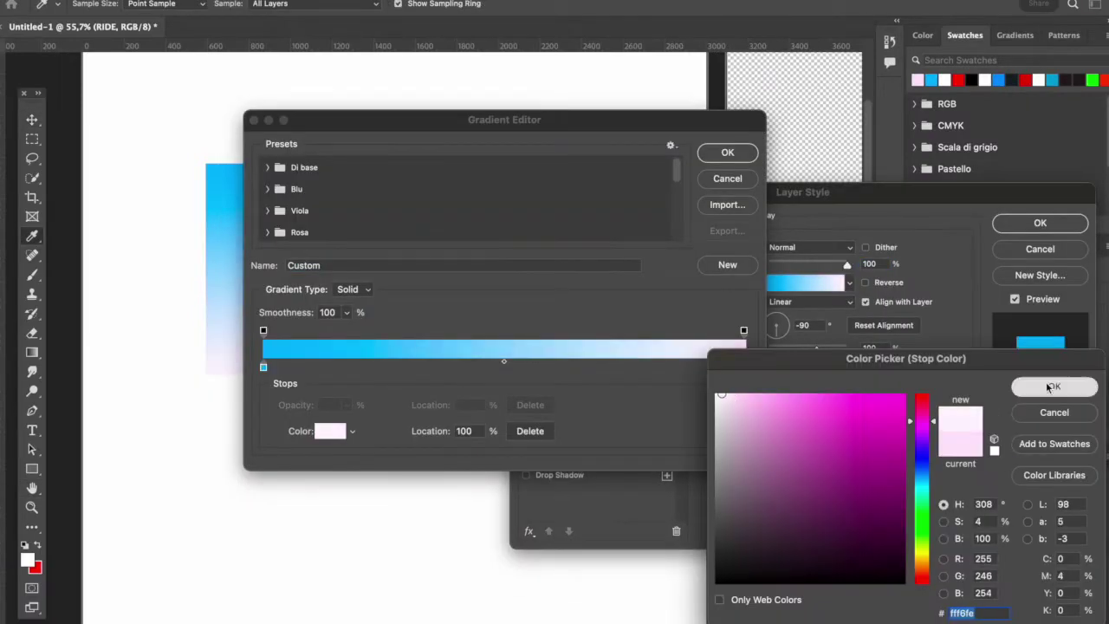